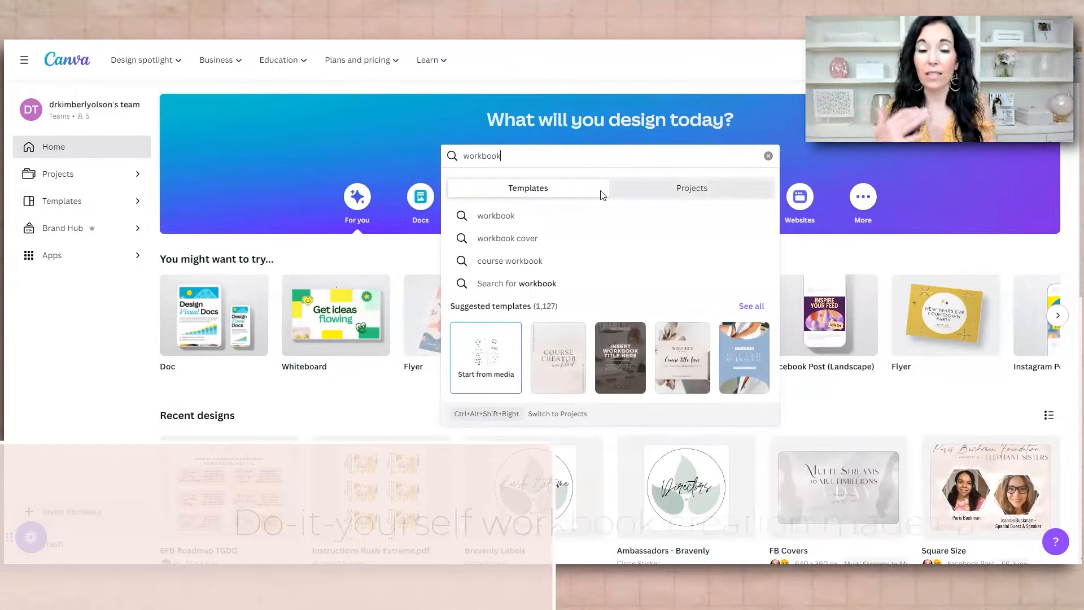
Search the templates for workbook and open the preview of the earth-tone A4 Workbook for Online Courses template.
click(496, 216)
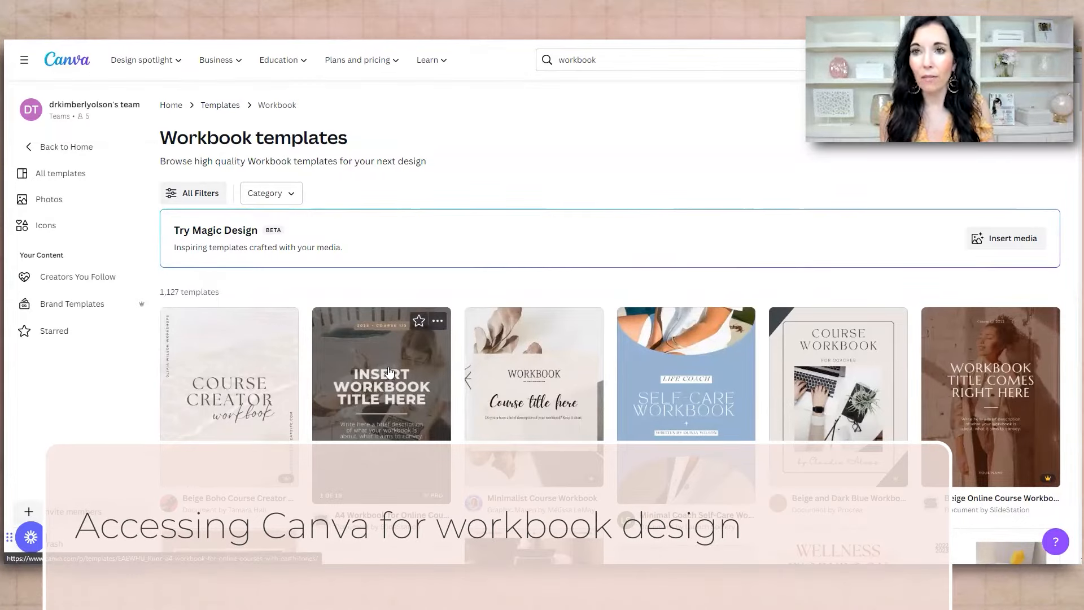
scroll(377, 385, down, 5)
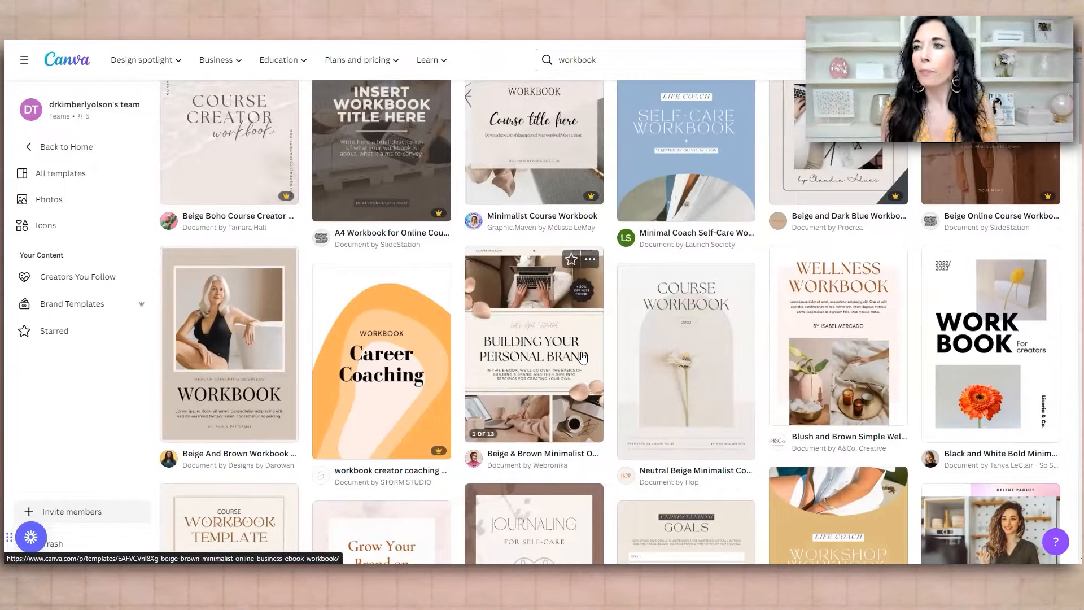
scroll(583, 357, down, 3)
scroll(608, 379, up, 5)
scroll(608, 379, up, 2)
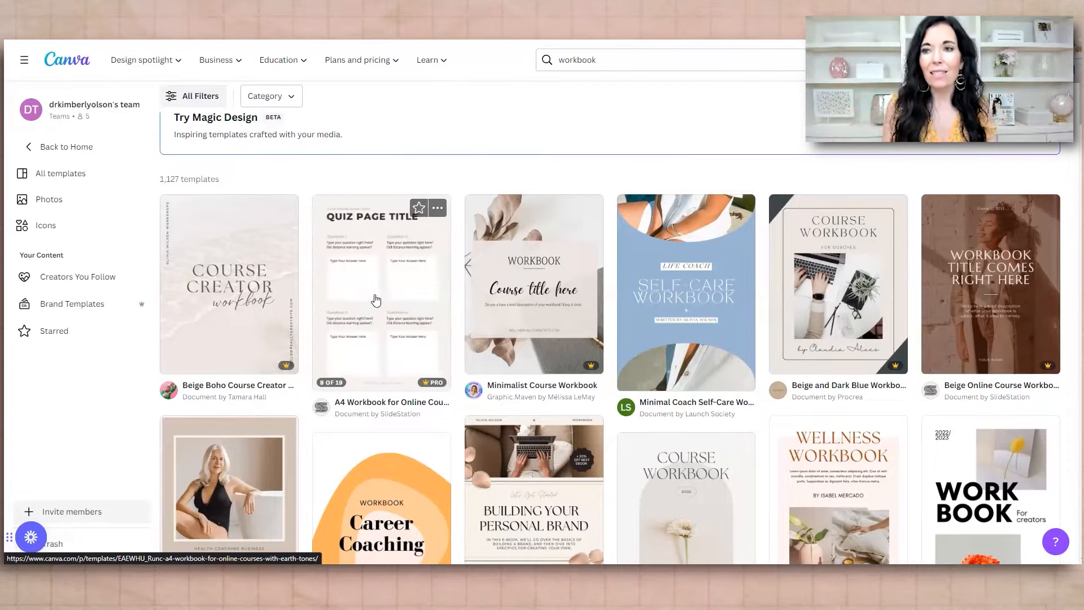
click(376, 300)
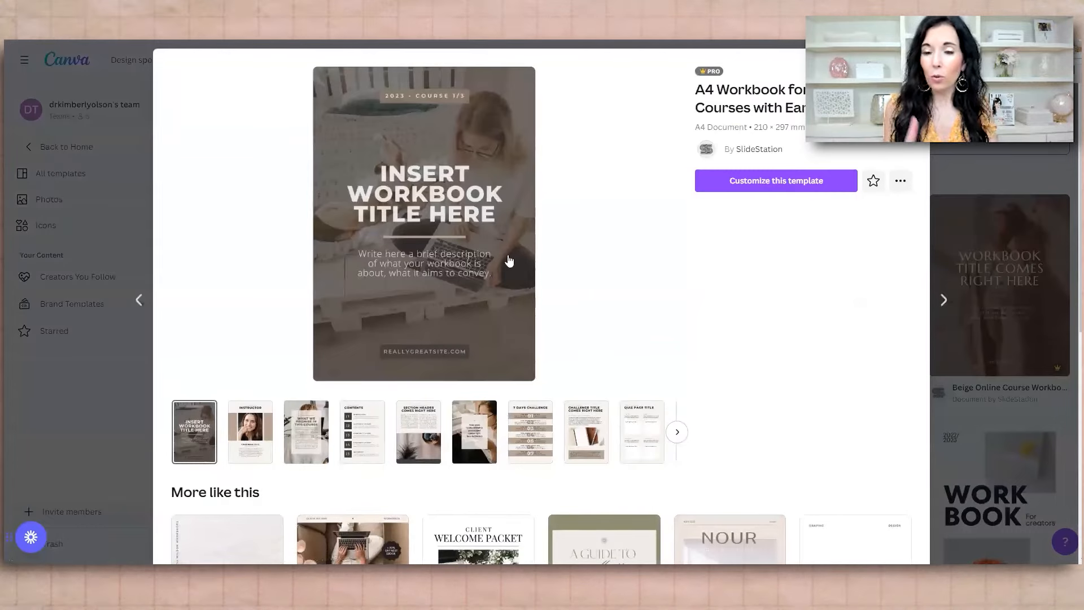
Look through the similar templates, and start customizing the A4 Workbook for Online Courses template.
scroll(502, 361, down, 5)
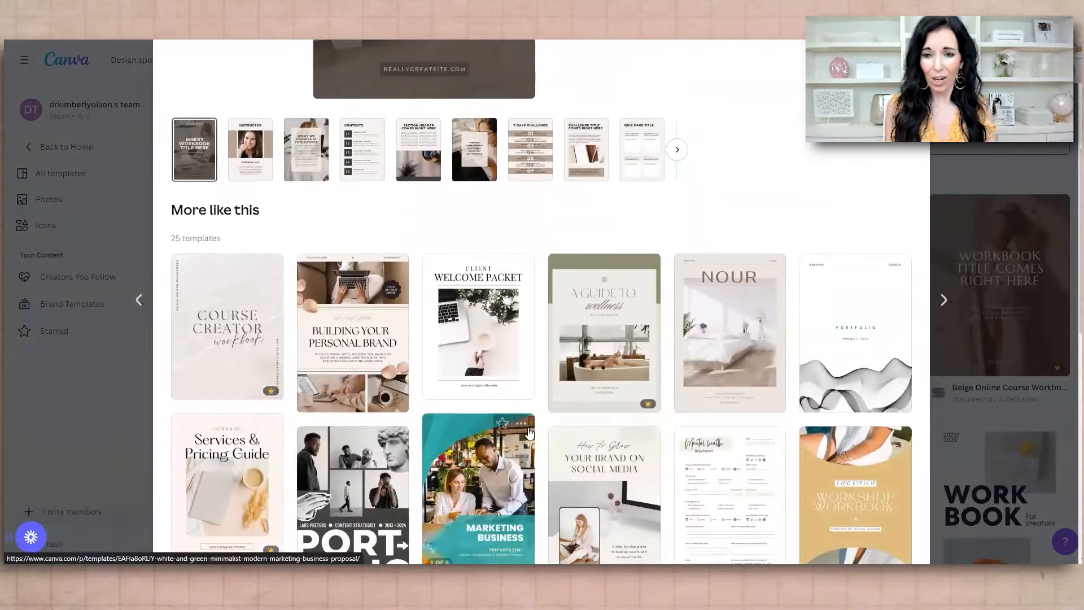
scroll(745, 449, down, 2)
scroll(746, 449, down, 2)
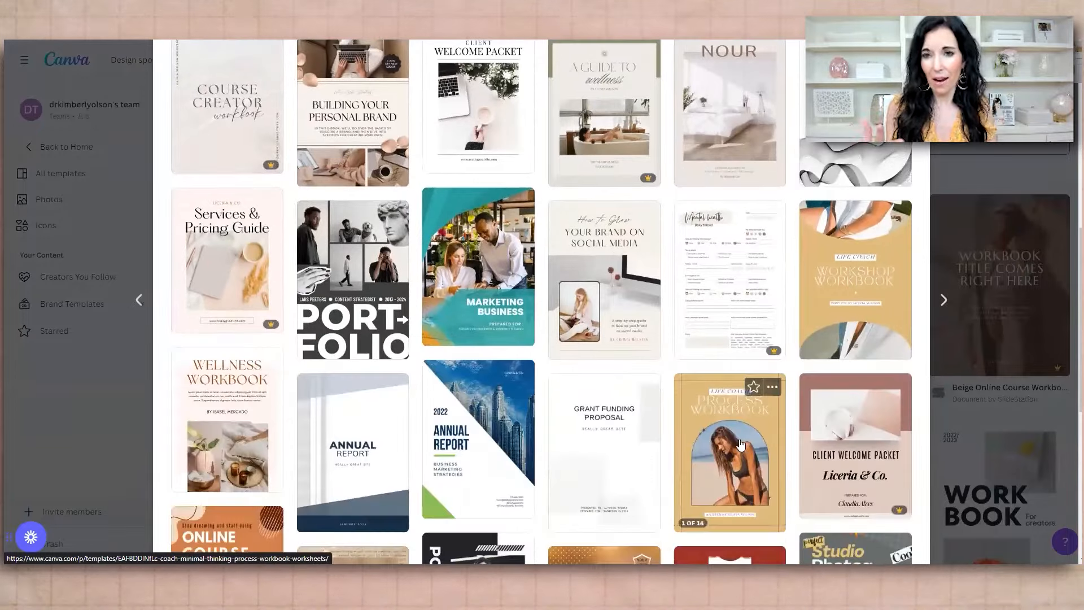
scroll(717, 445, down, 3)
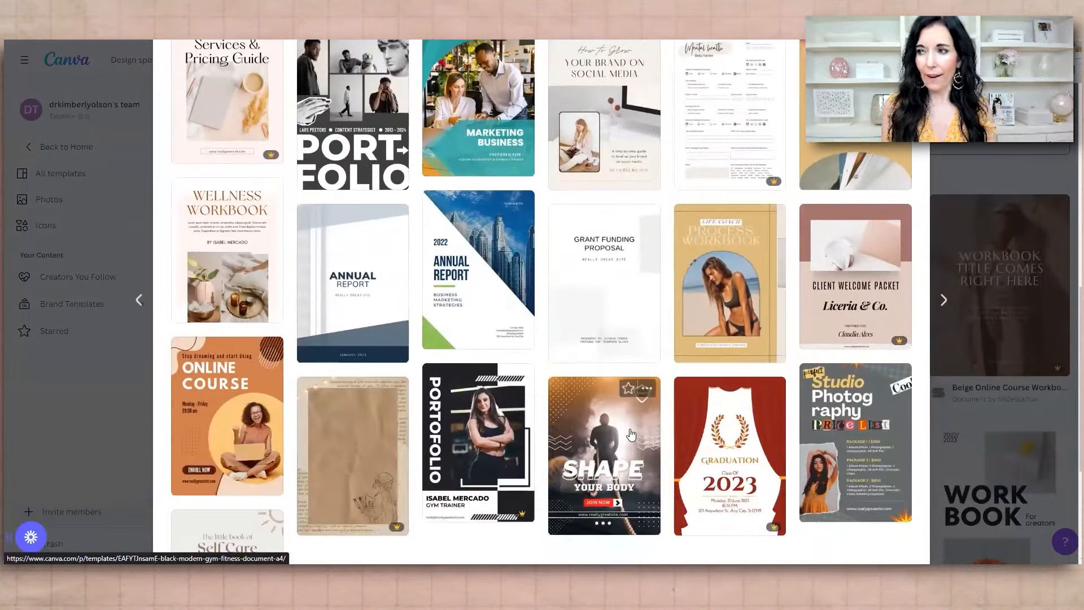
scroll(632, 434, up, 2)
scroll(632, 434, up, 5)
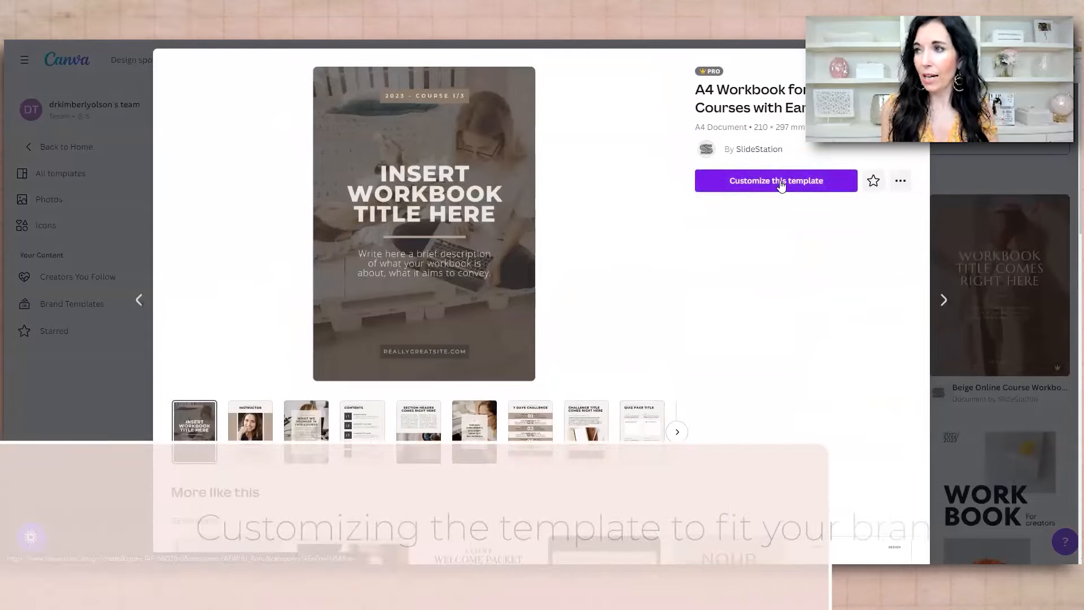
click(781, 182)
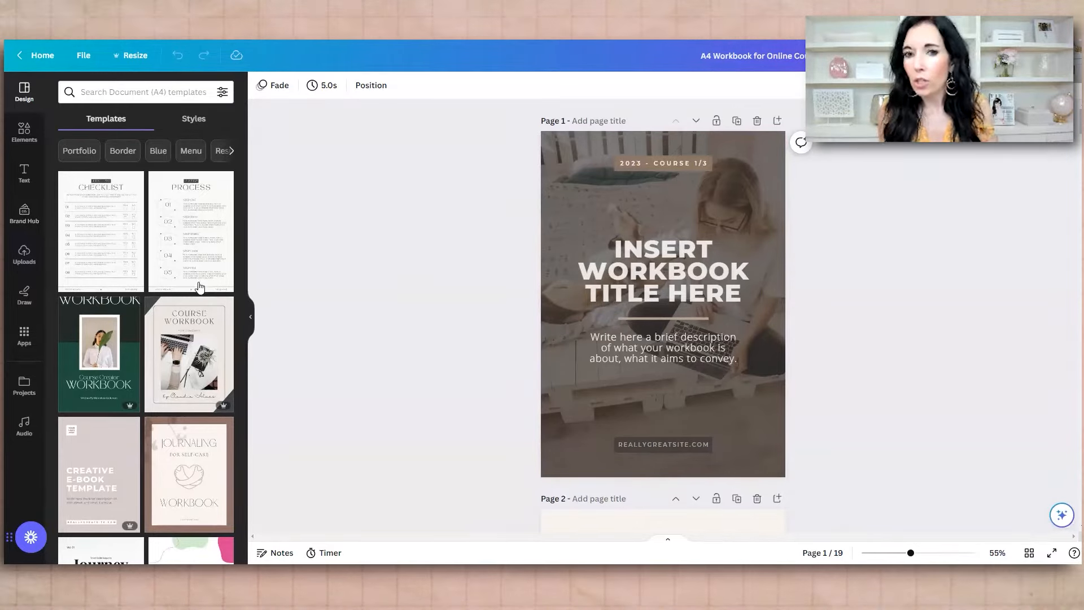
Replace the cover page's background photo with the uploaded portrait of the seated woman in a pink outfit.
click(38, 258)
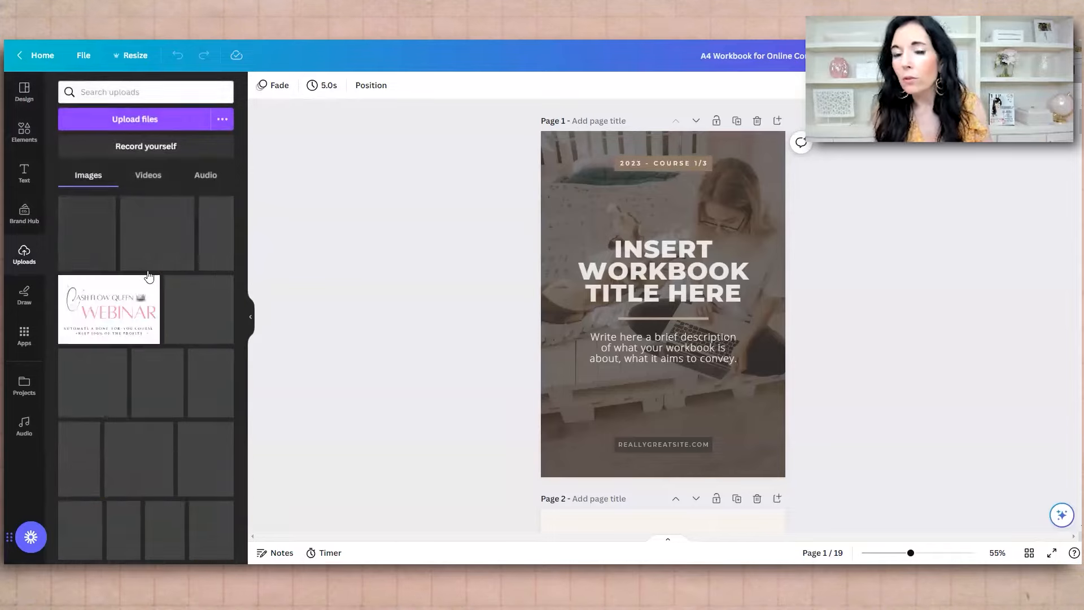
scroll(156, 281, down, 10)
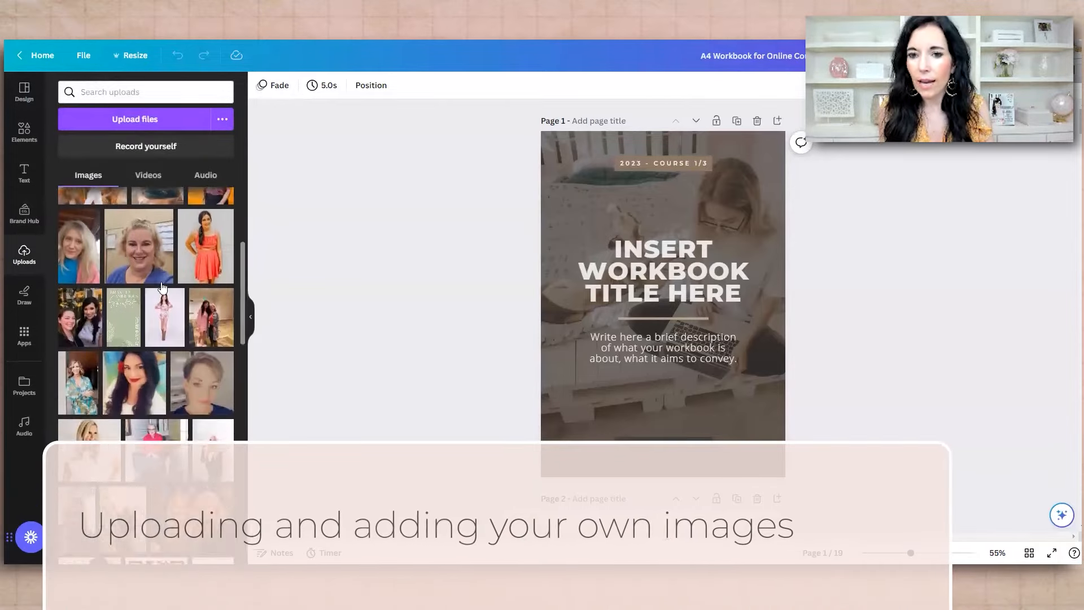
scroll(163, 287, down, 3)
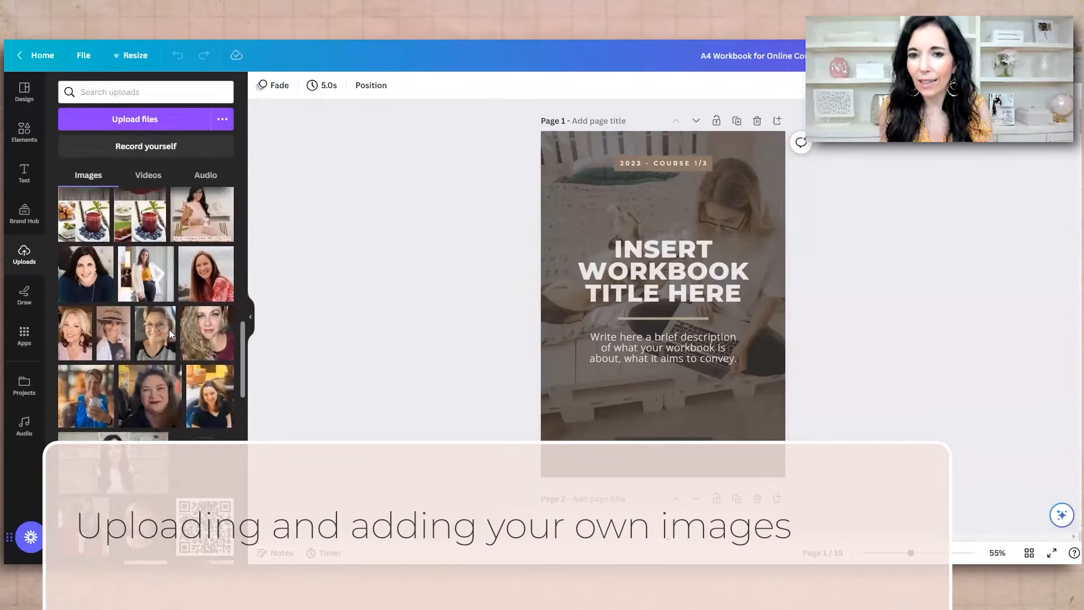
scroll(191, 379, down, 5)
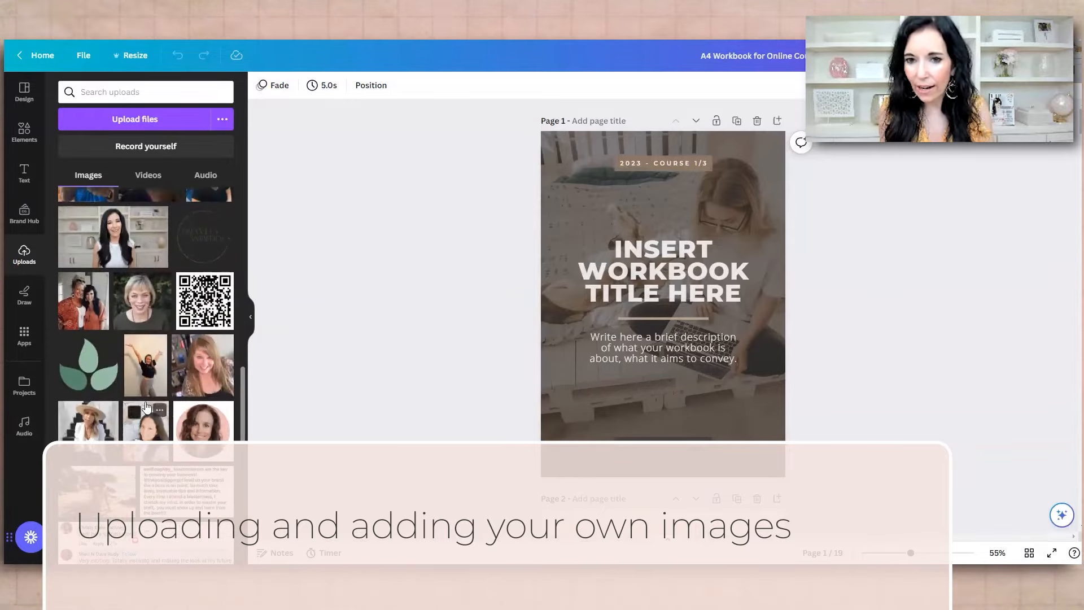
scroll(146, 405, down, 10)
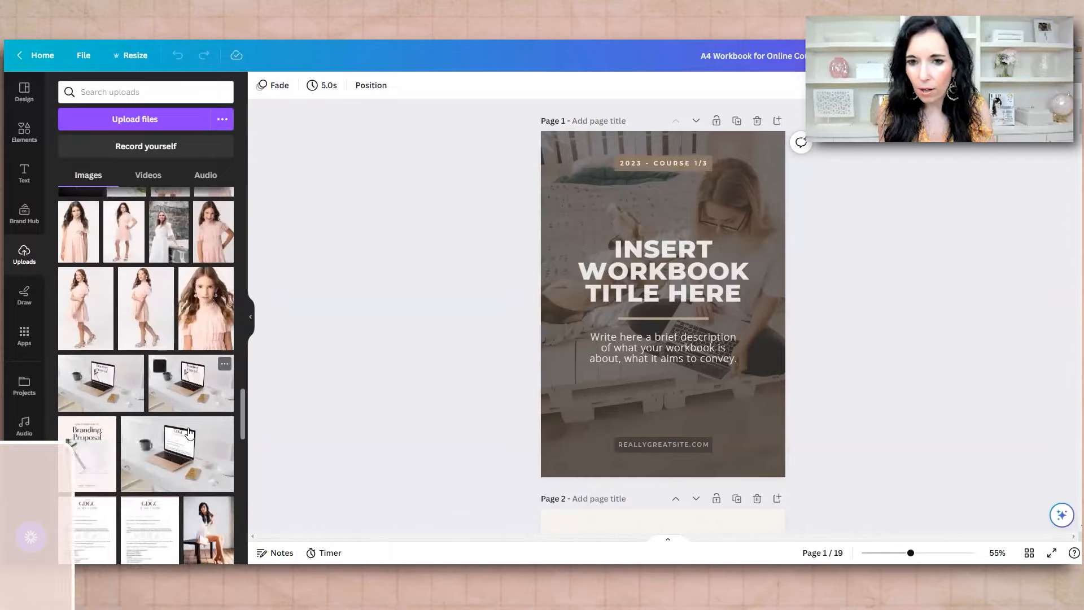
scroll(187, 429, down, 5)
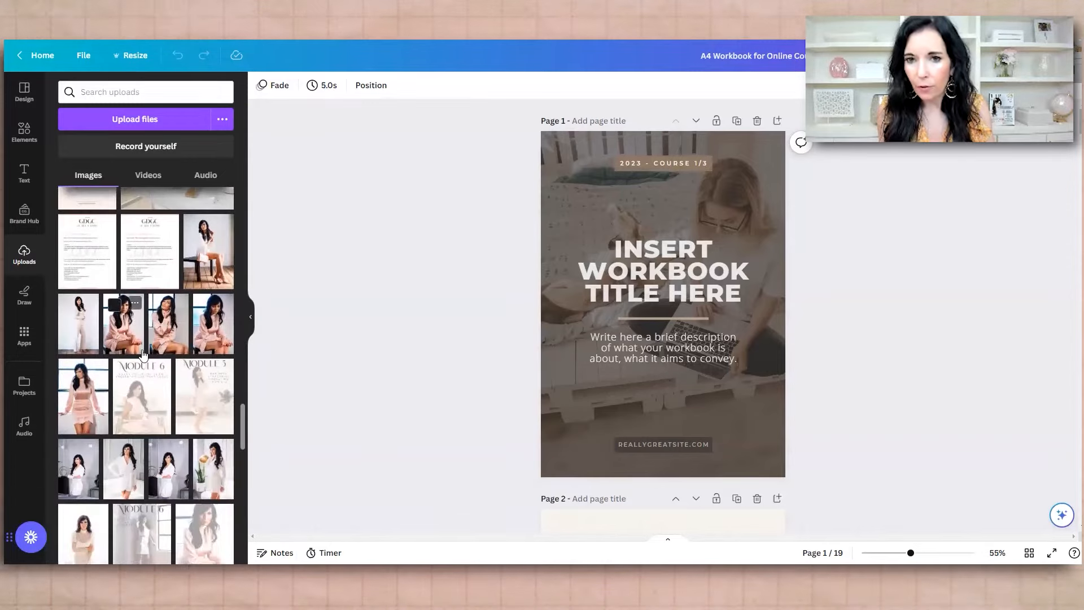
drag(164, 341, 547, 243)
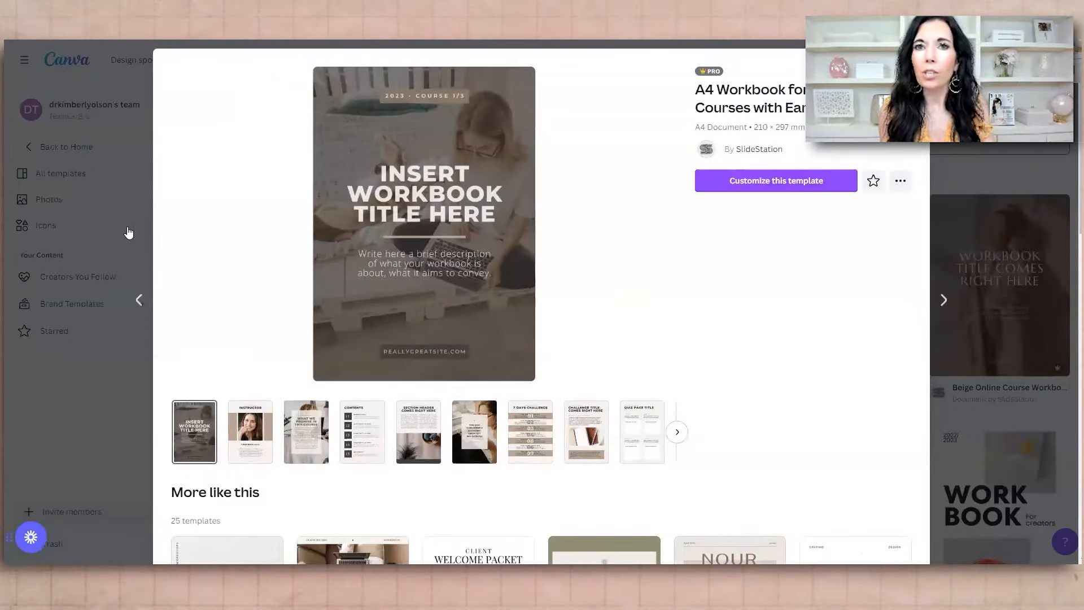
Open the 2023 REBRAND brand kit from the Brand Hub and review its logos, color palette and fonts.
click(128, 231)
click(79, 65)
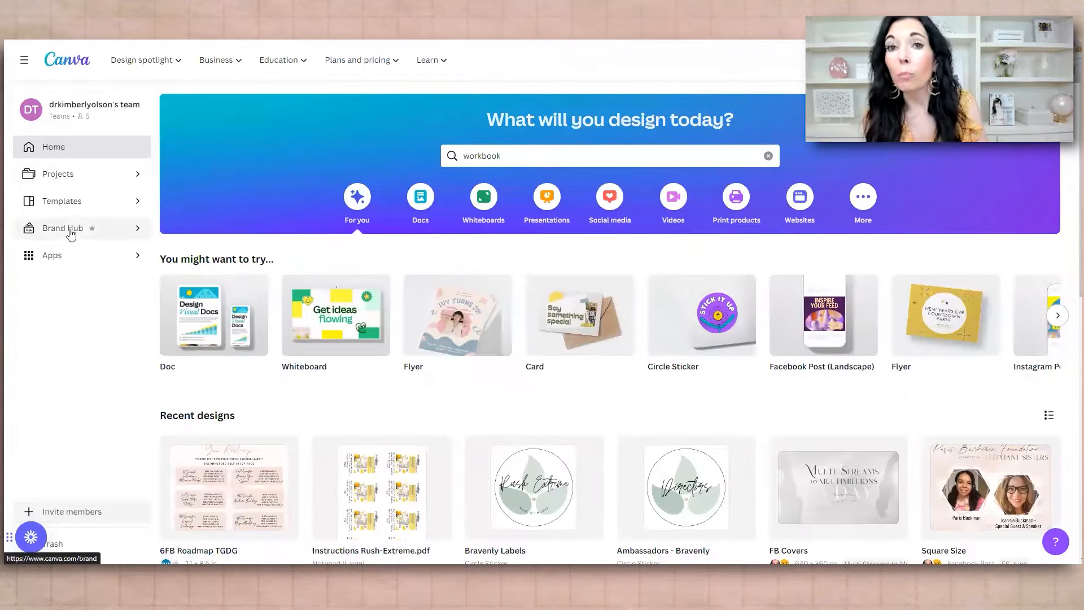
click(71, 232)
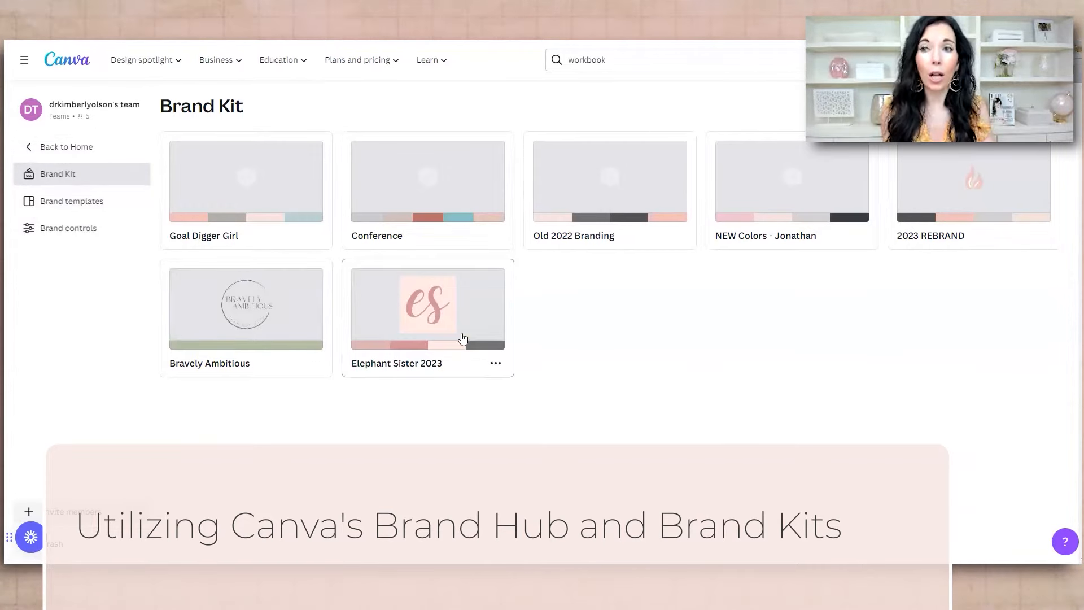
click(958, 180)
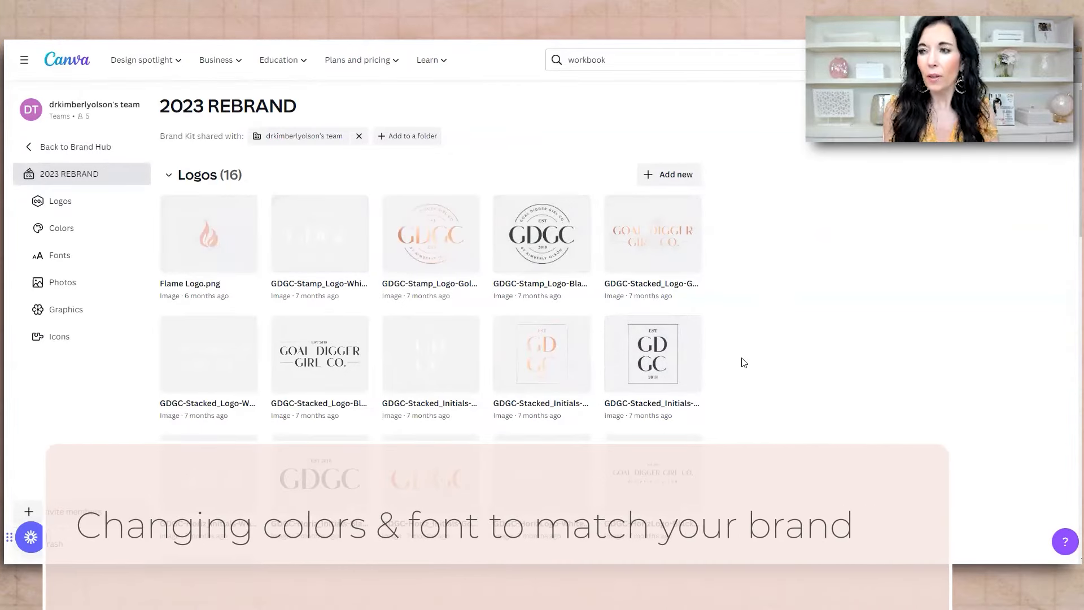
scroll(740, 363, down, 7)
scroll(728, 376, down, 6)
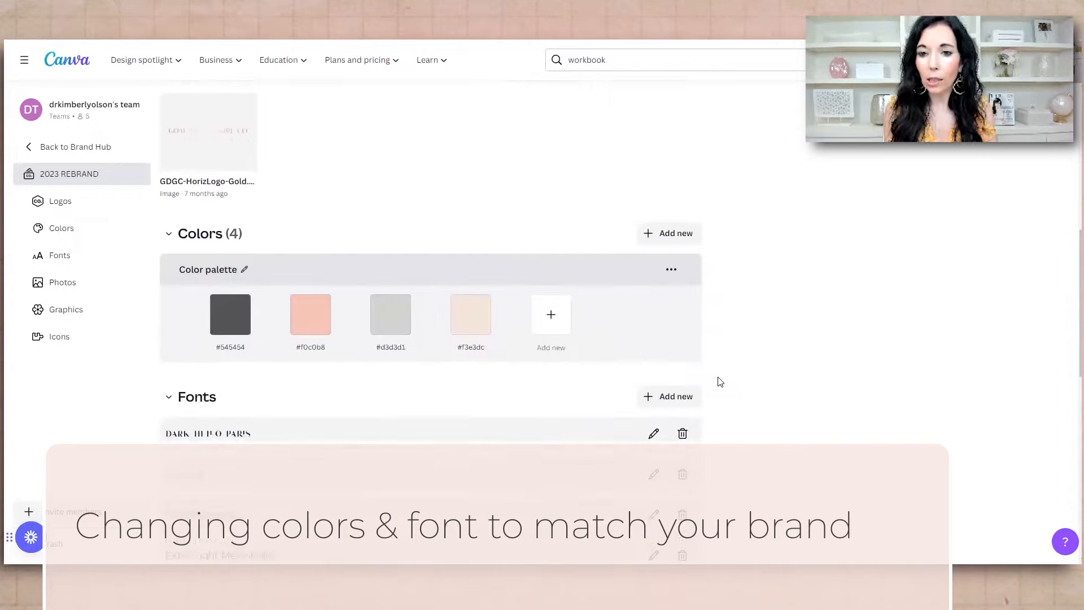
scroll(719, 382, up, 4)
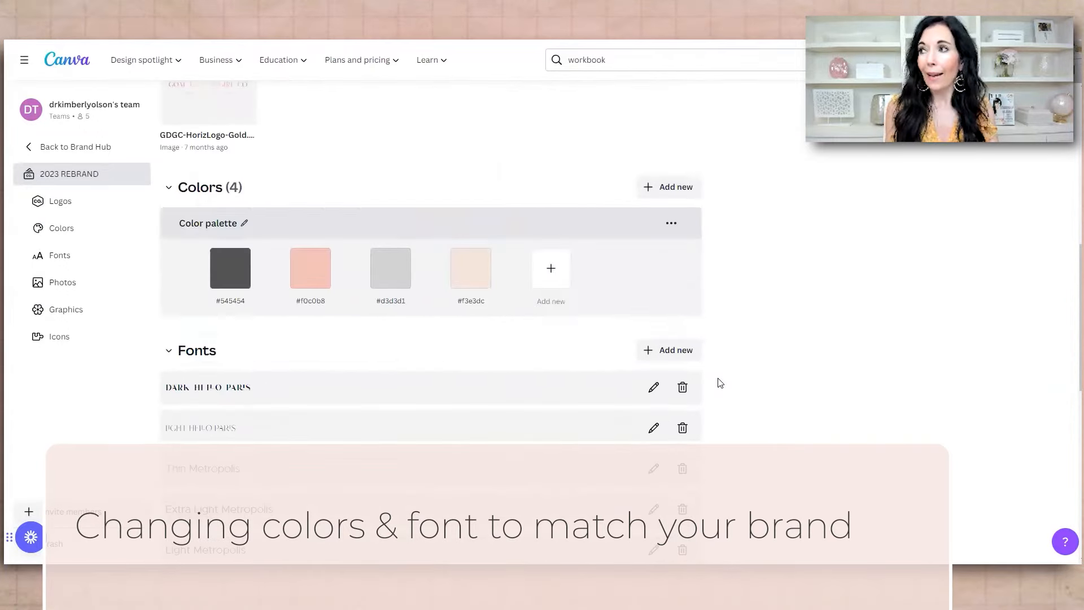
scroll(676, 273, up, 3)
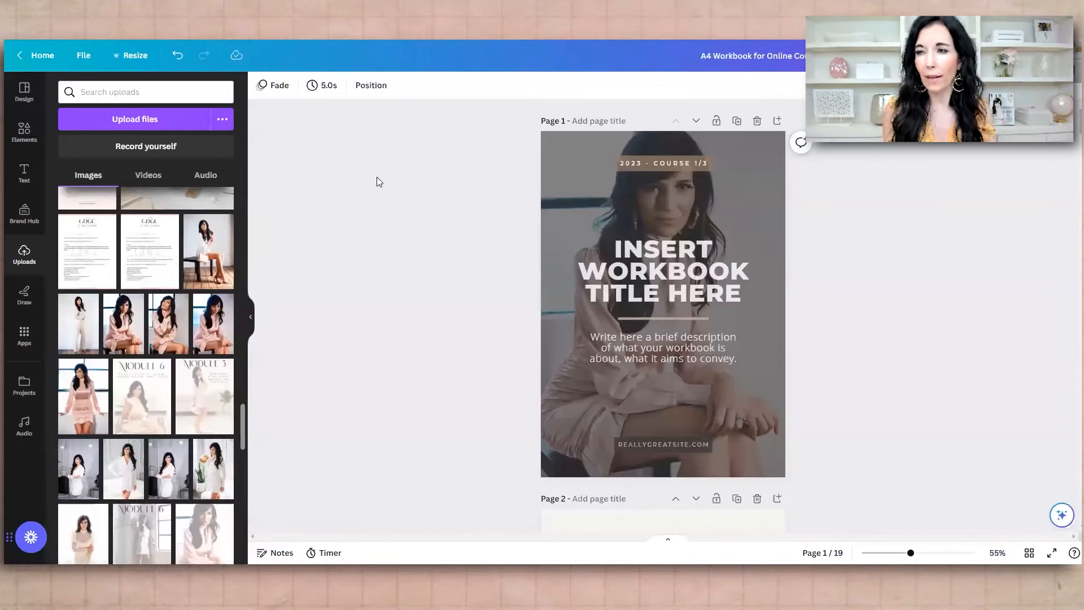
Select the "2023 - Course 1/3" label on the cover and switch its color choices to the 2023 REBRAND brand kit.
click(649, 166)
click(262, 86)
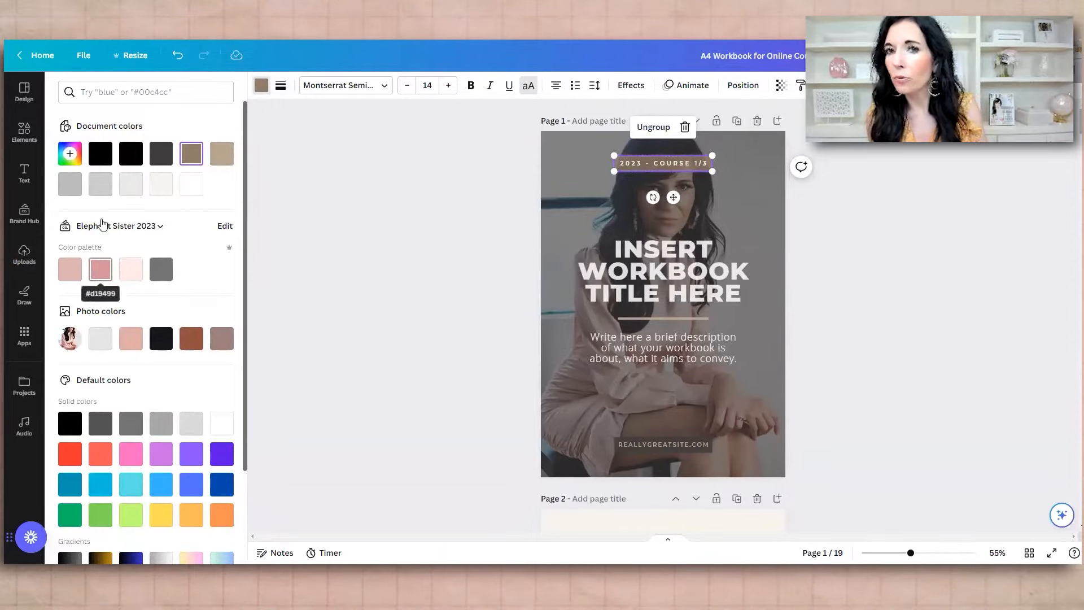
click(160, 227)
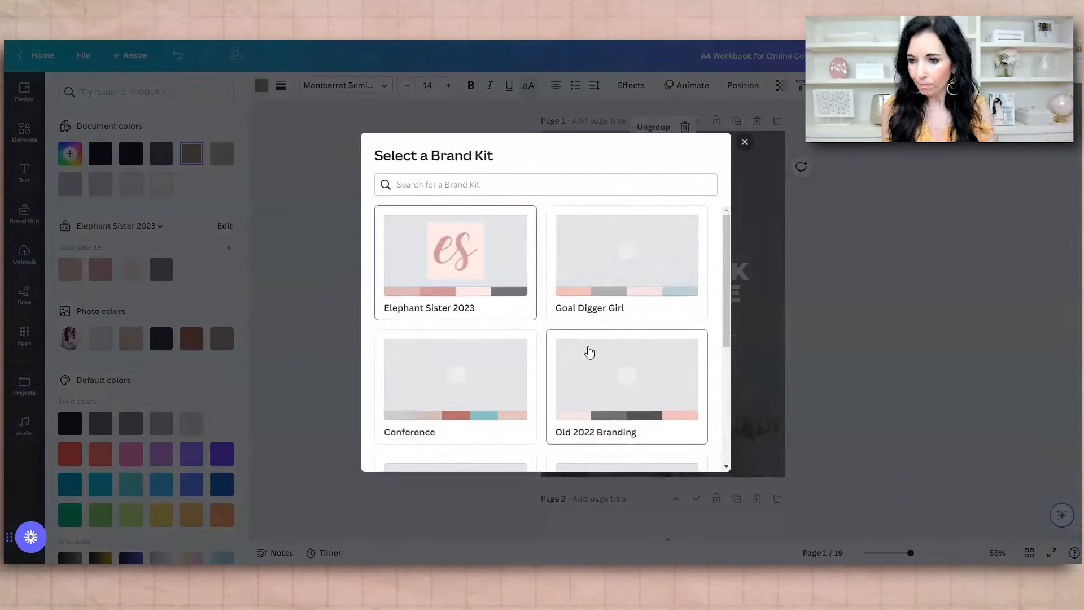
scroll(587, 351, down, 2)
scroll(589, 352, down, 1)
click(607, 329)
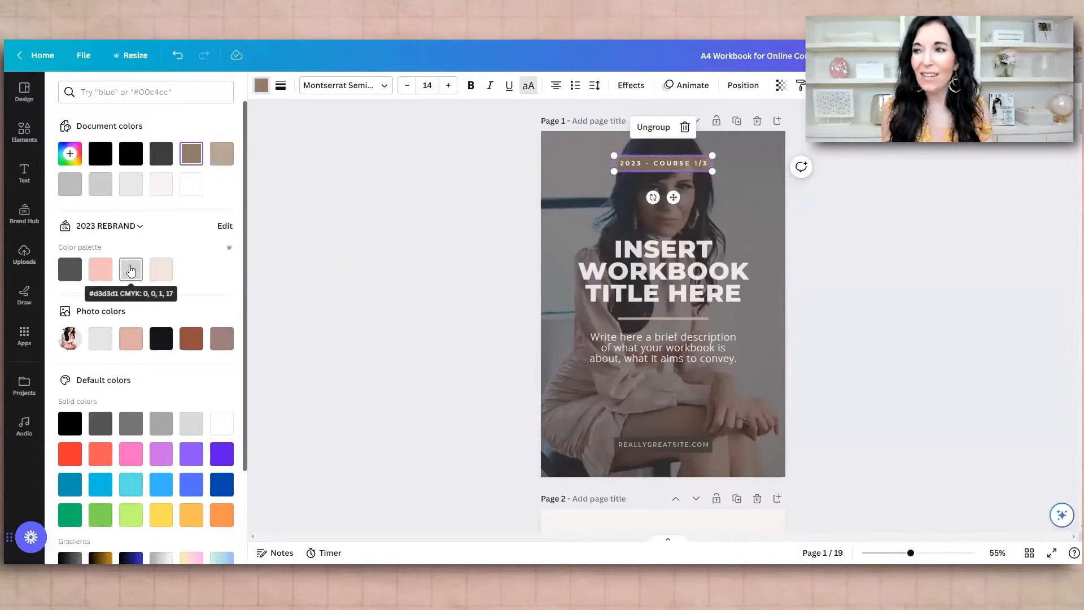
Recolor the cover label with the brand pink #f0c0b8 and apply the color change across all pages.
click(98, 271)
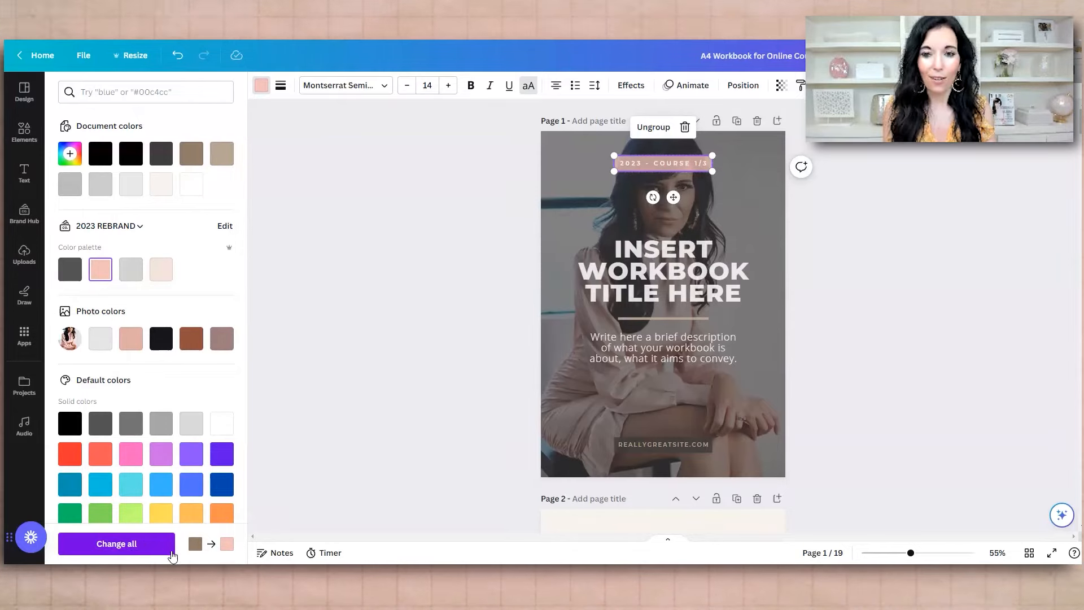
click(123, 543)
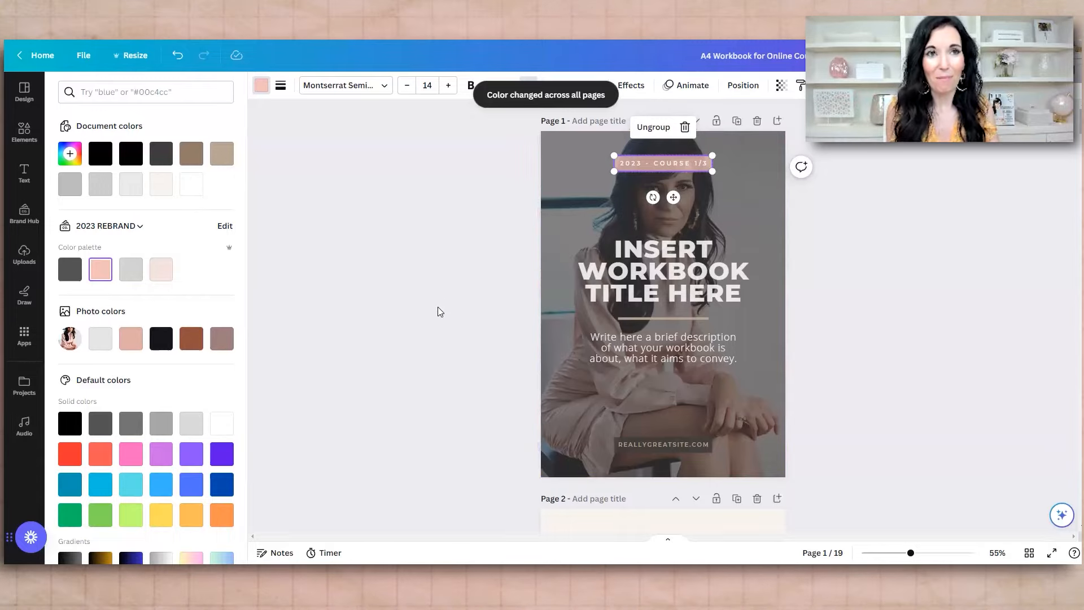
key(Escape)
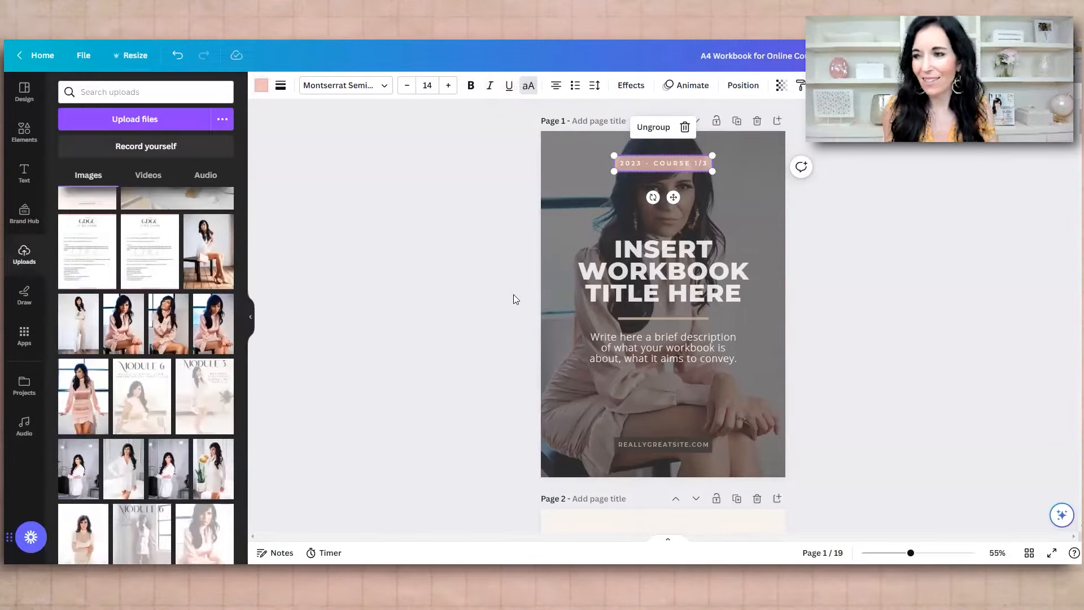
Duplicate page 3, "What We Promise in This Course", and check the copy against the original.
scroll(513, 294, down, 5)
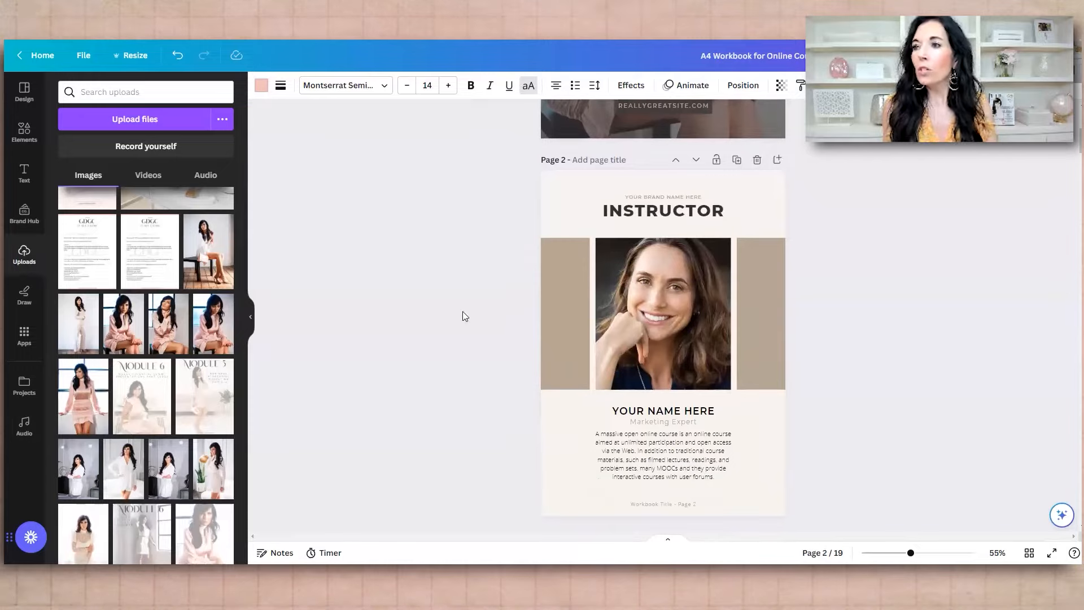
scroll(496, 303, down, 1)
scroll(587, 321, up, 3)
scroll(661, 290, down, 6)
scroll(697, 370, down, 1)
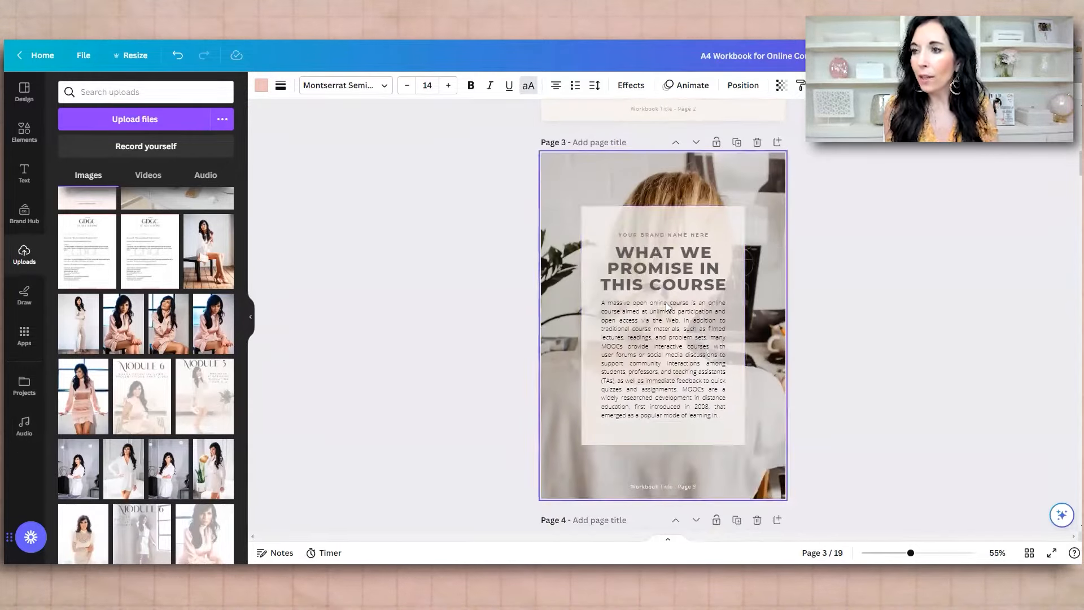
click(737, 144)
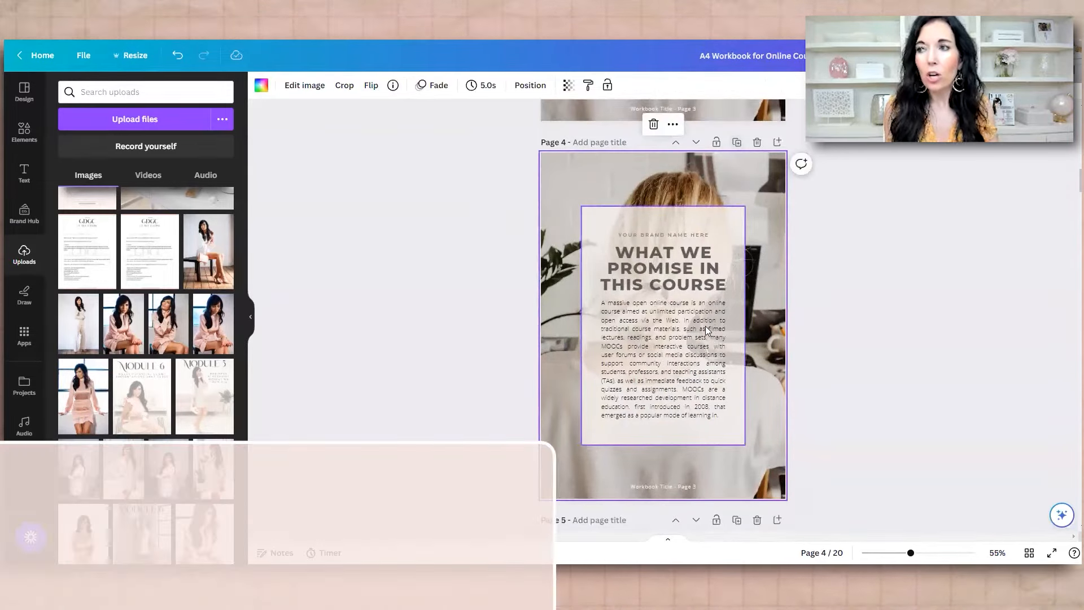
scroll(615, 254, up, 3)
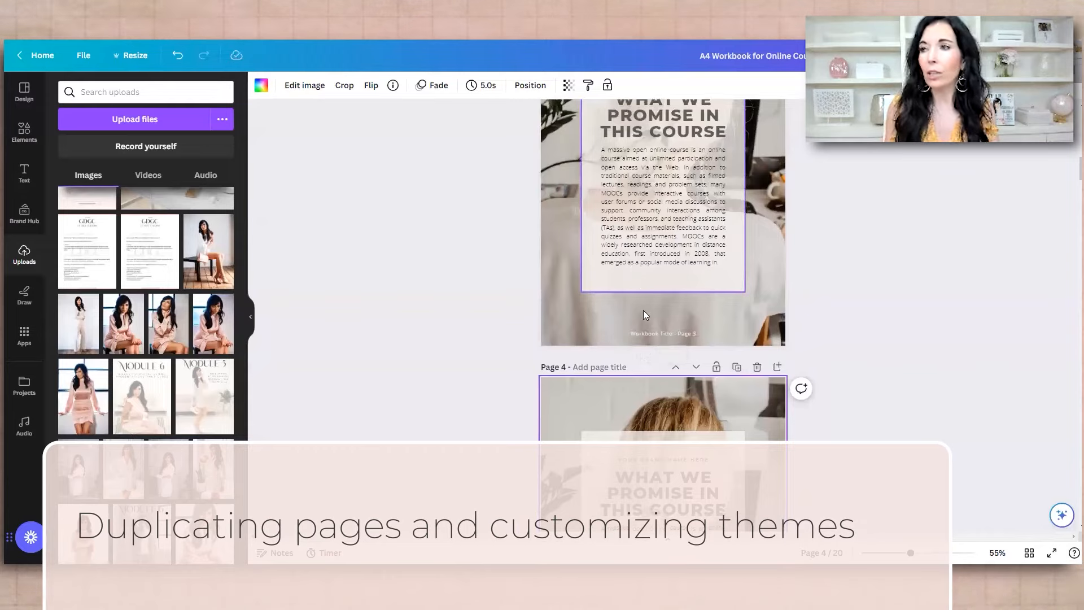
scroll(641, 291, down, 2)
scroll(645, 333, down, 1)
scroll(395, 254, up, 2)
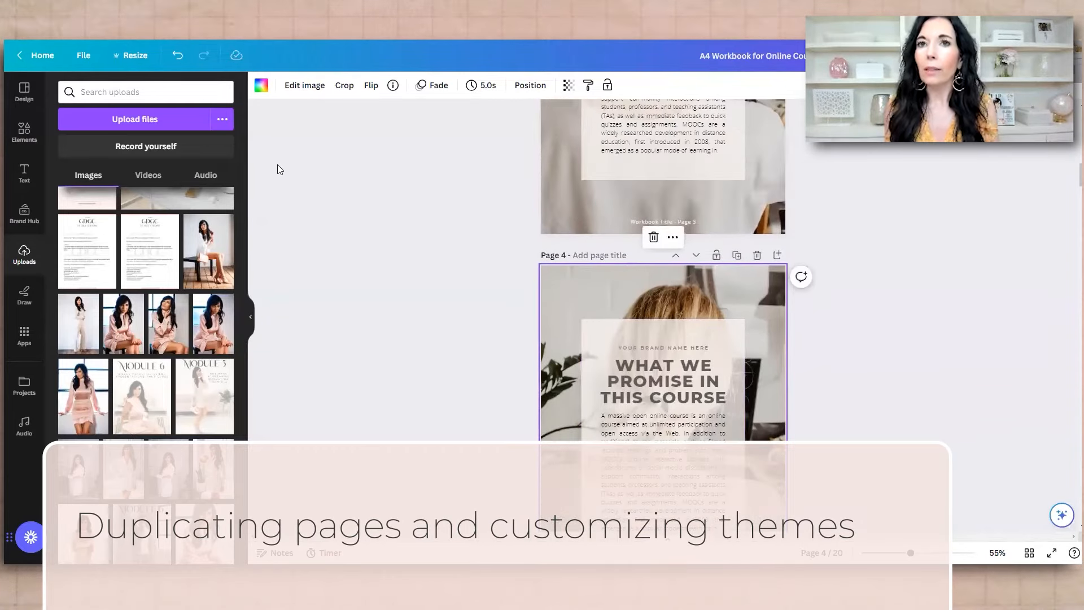
Search the elements for "green theme workspace" and limit the results to photos.
scroll(560, 198, up, 4)
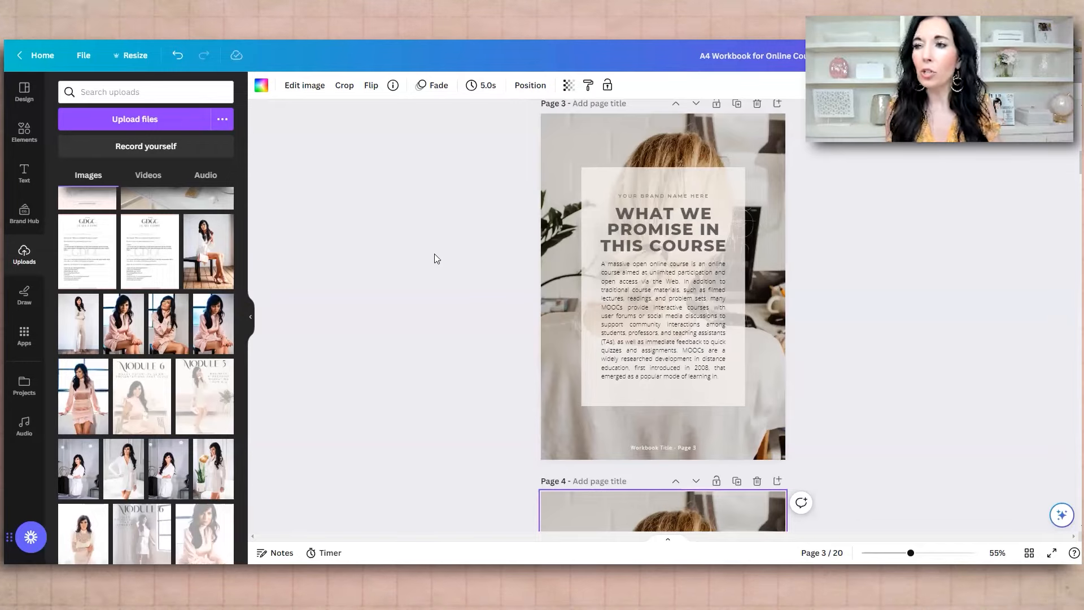
click(24, 129)
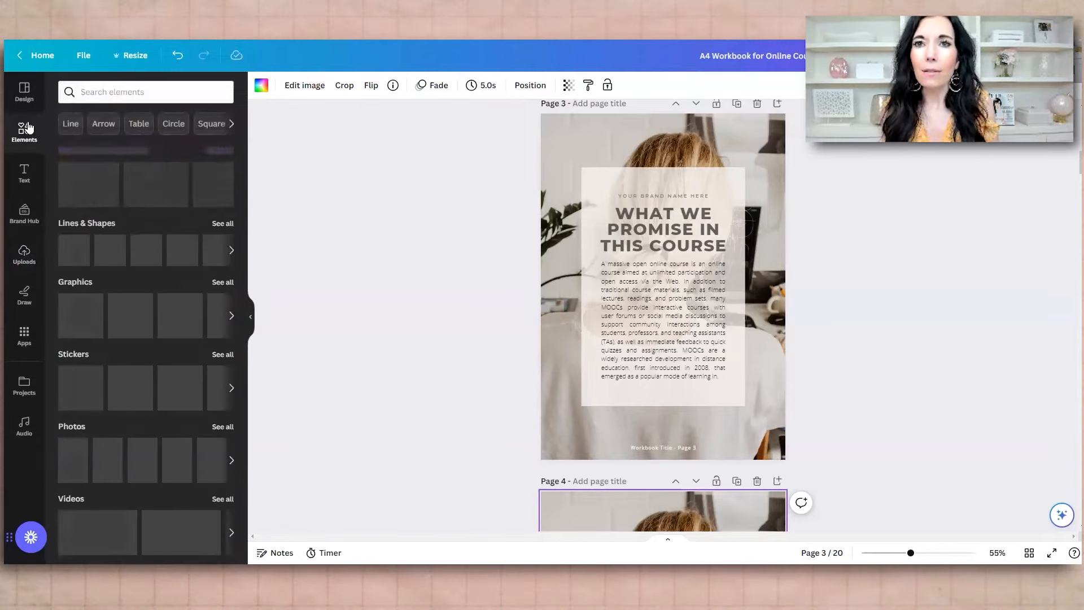
click(155, 89)
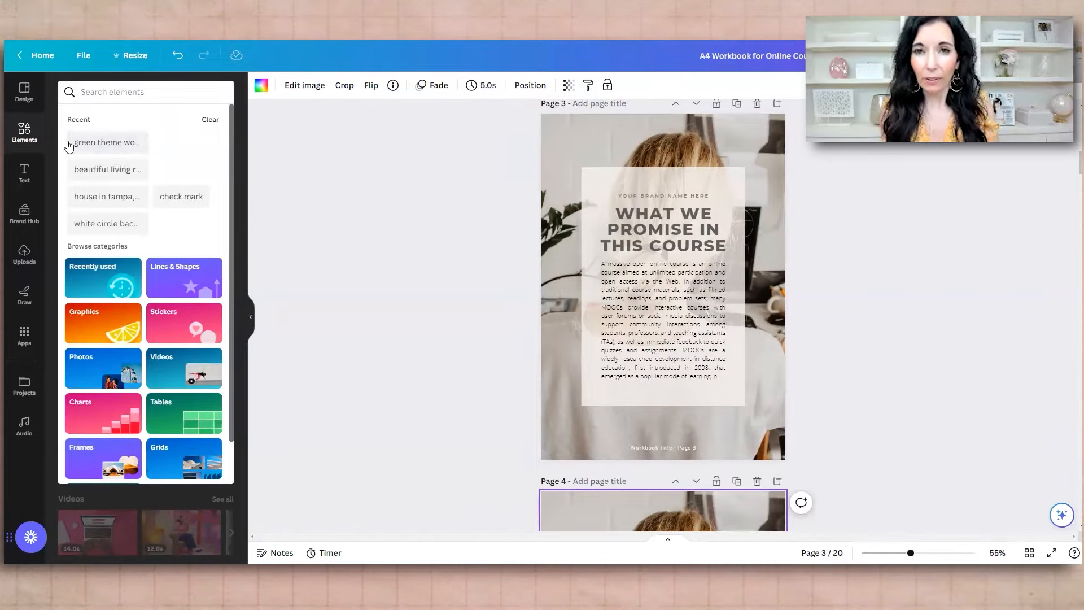
click(104, 142)
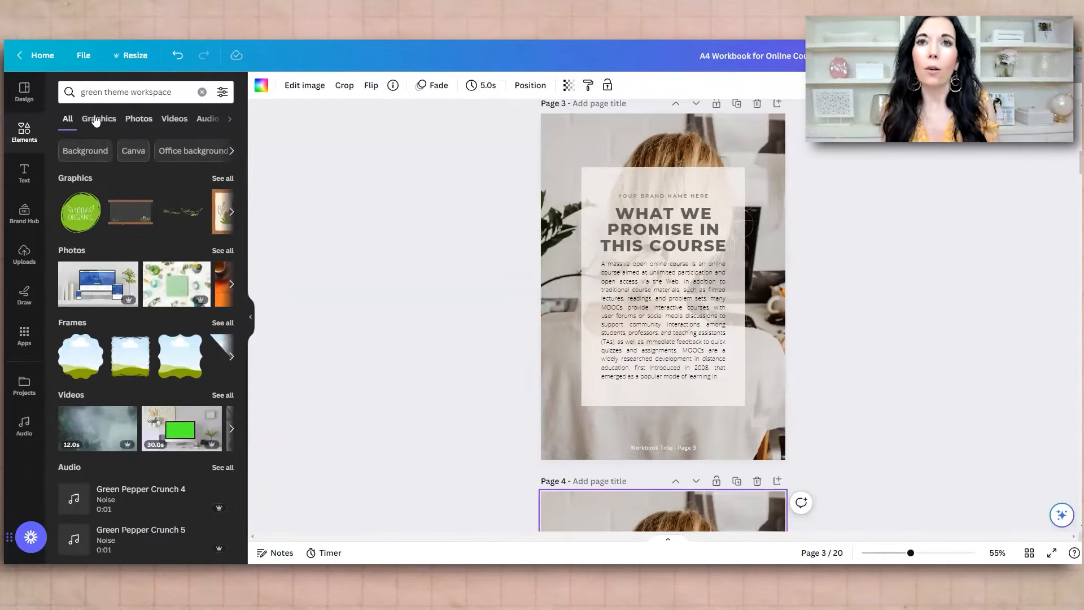
click(143, 121)
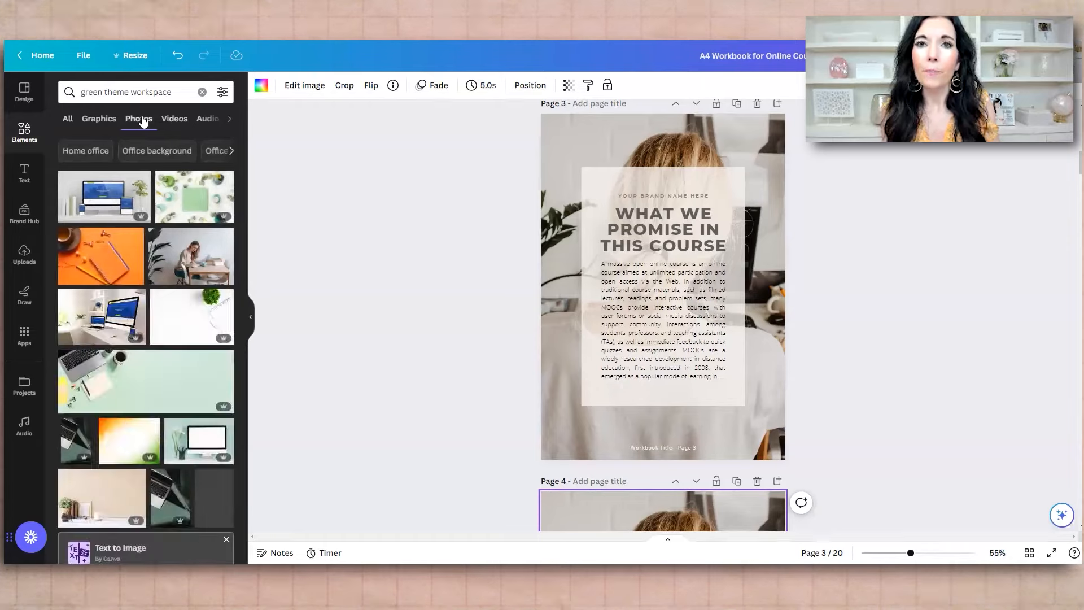
Replace page 3's background with the flat-lay desk photo showing a laptop, notebook and pink flowers.
scroll(107, 416, down, 5)
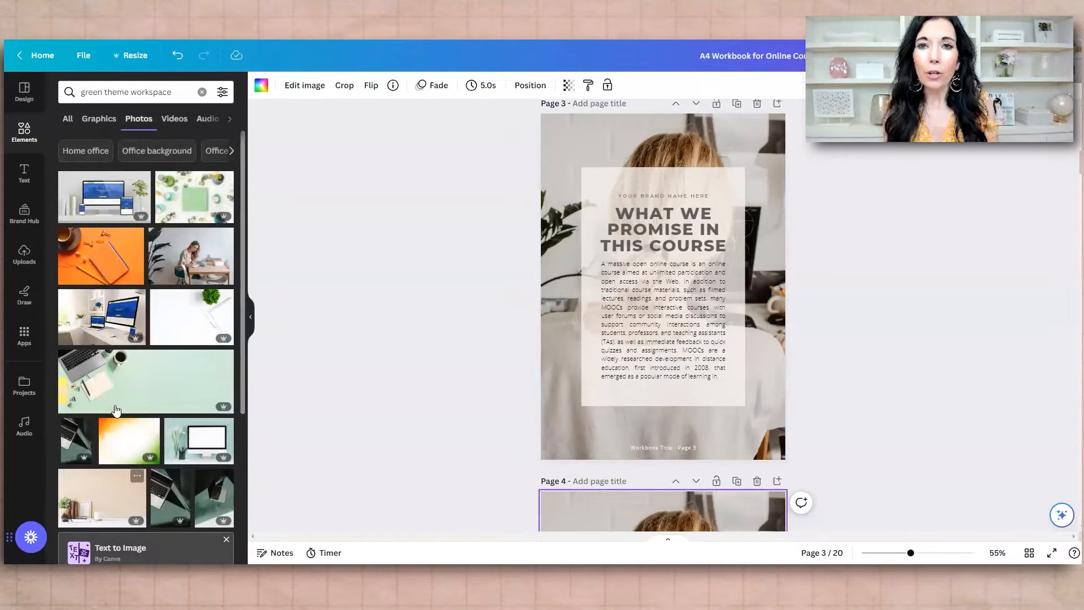
scroll(126, 402, down, 1)
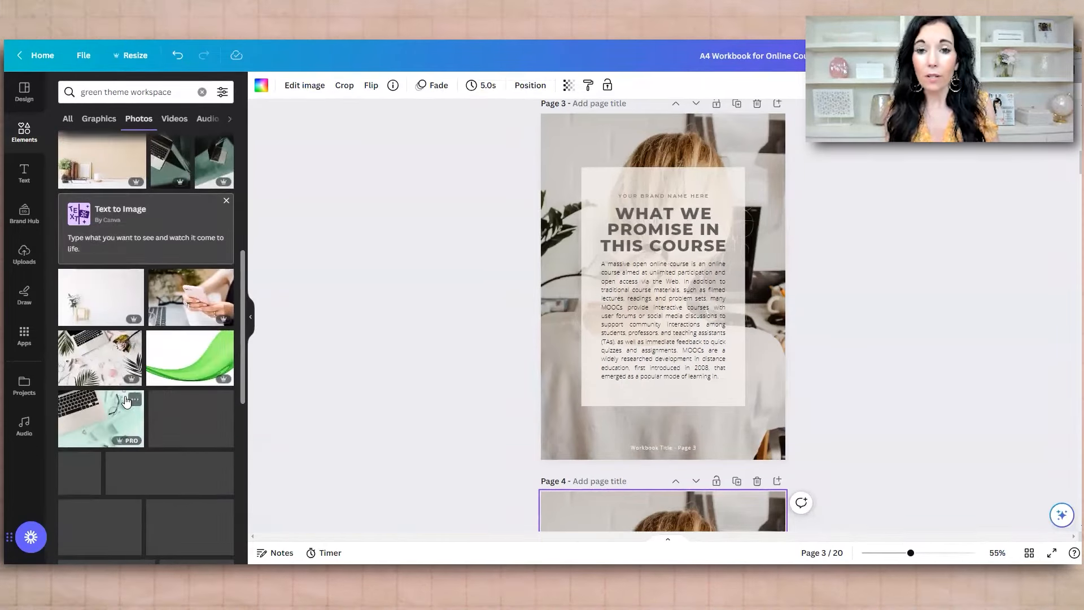
scroll(126, 402, down, 4)
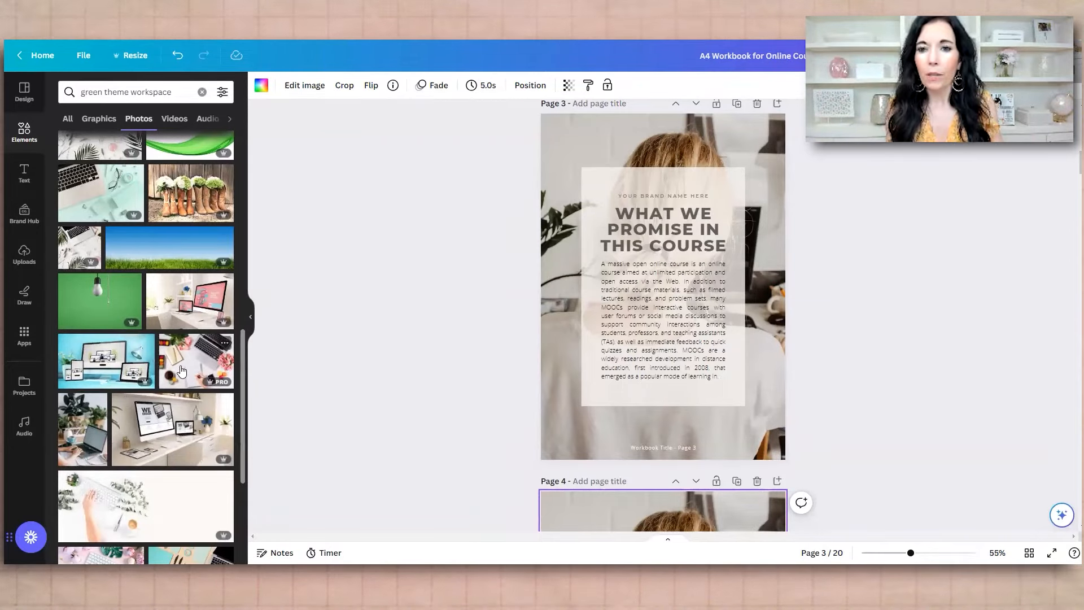
drag(189, 376, 546, 295)
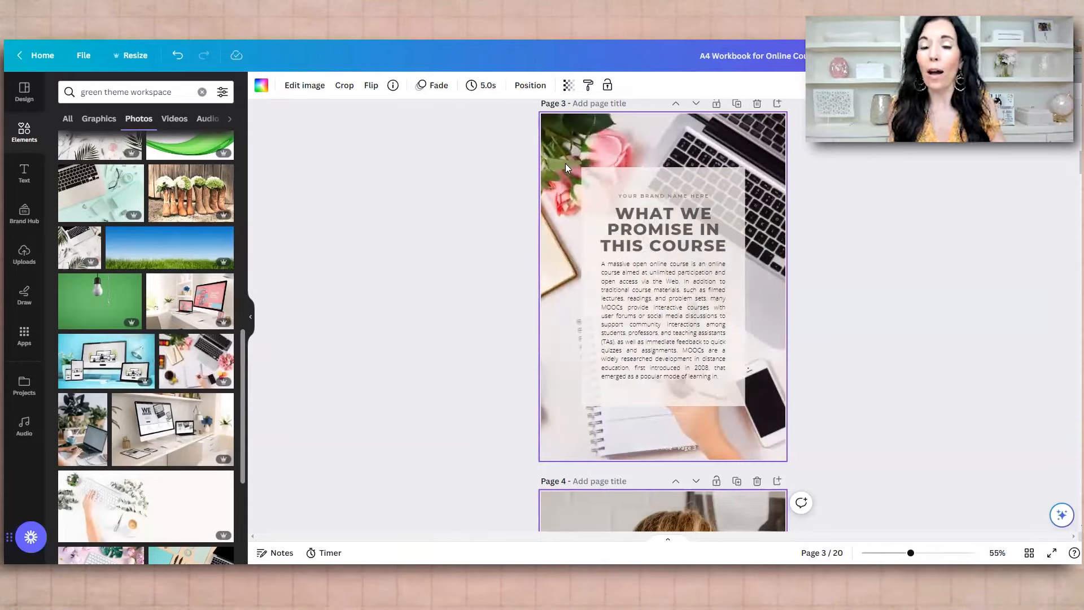
Reposition the flat-lay photo within its crop on page 3 so its visible area shifts, and apply the crop.
double_click(551, 137)
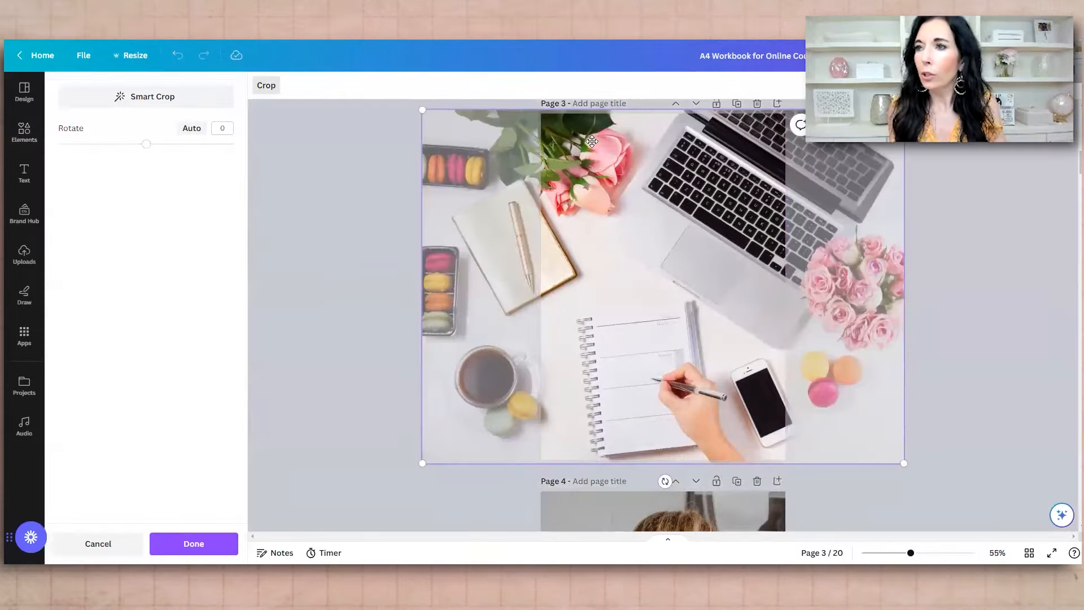
drag(555, 141, 572, 160)
click(382, 218)
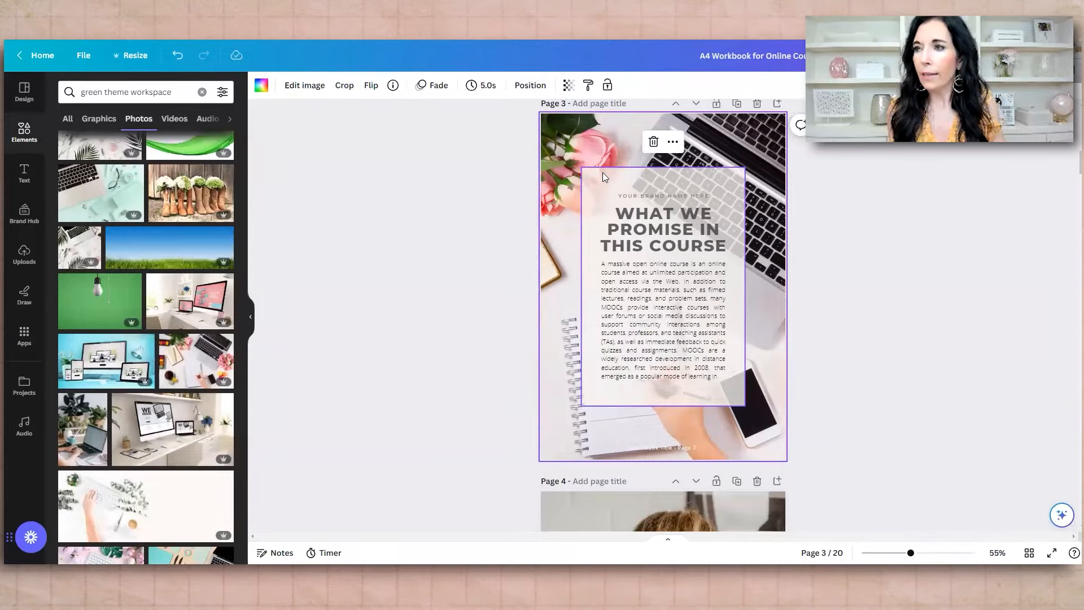
Set the transparency of the grouped text panel on page 3 to 73.
click(622, 175)
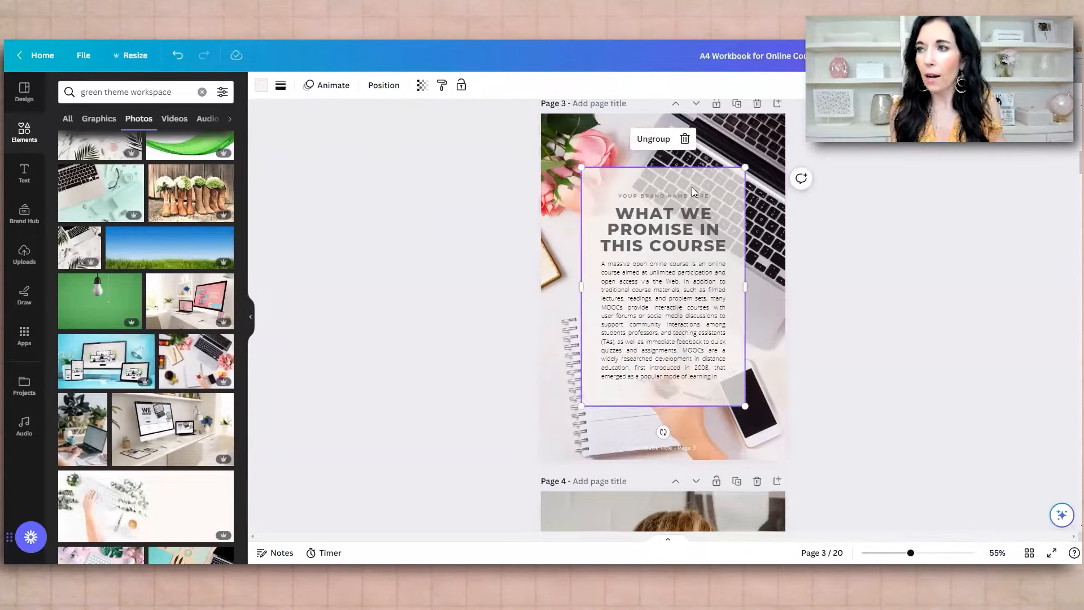
click(723, 181)
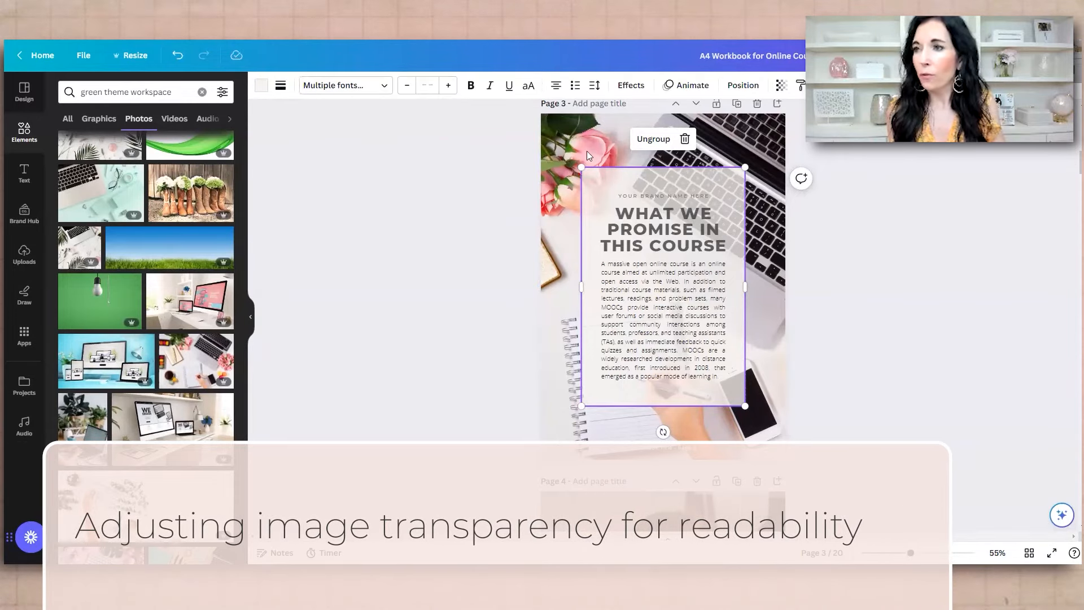
click(574, 128)
click(662, 272)
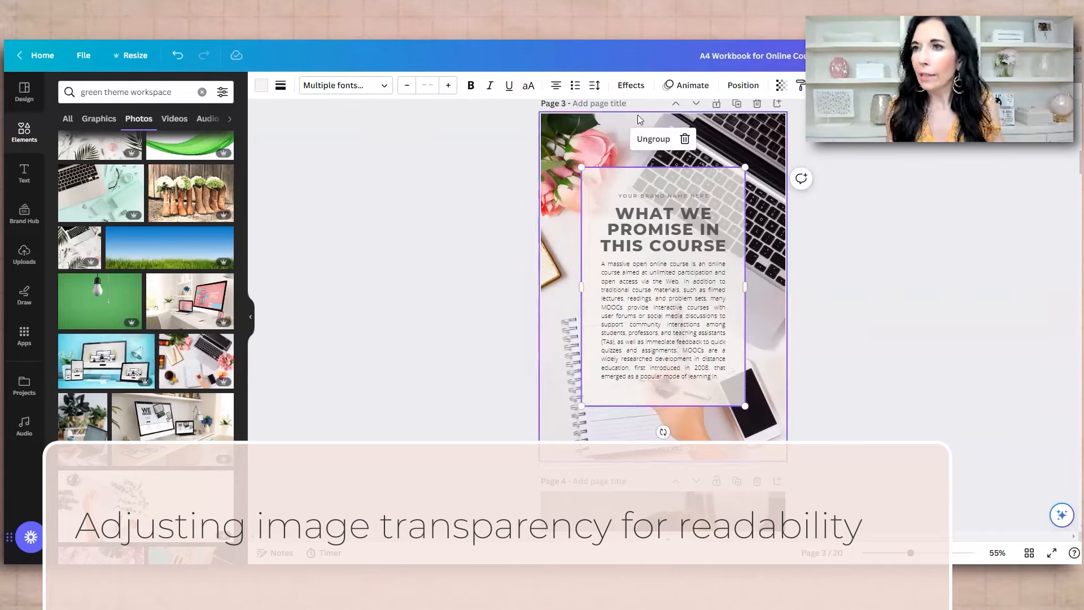
click(781, 85)
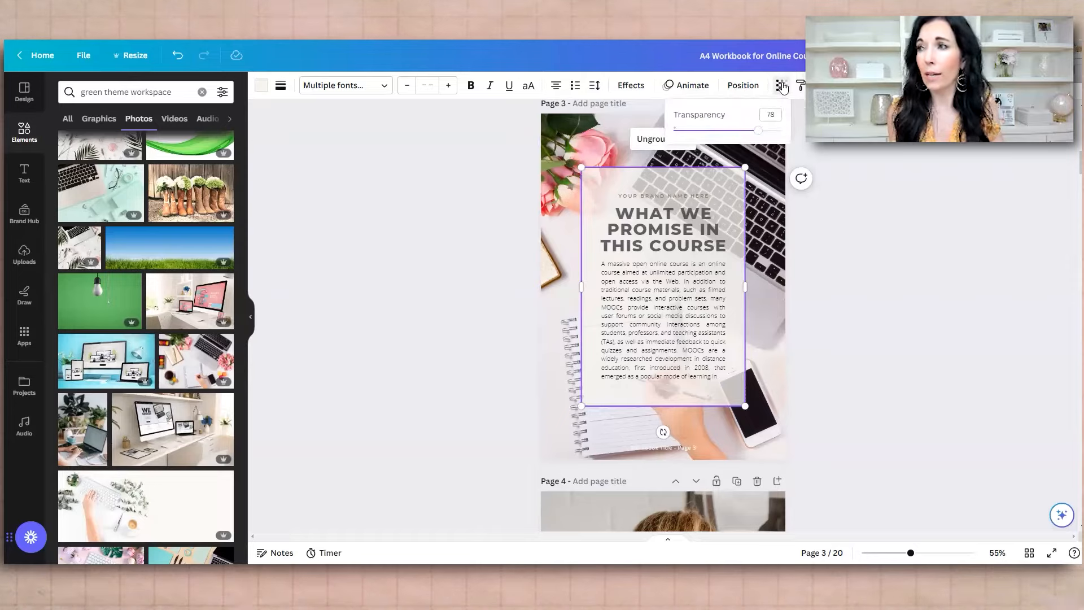
mouse_move(761, 131)
mouse_down()
mouse_move(718, 132)
mouse_move(802, 131)
mouse_move(753, 131)
mouse_up()
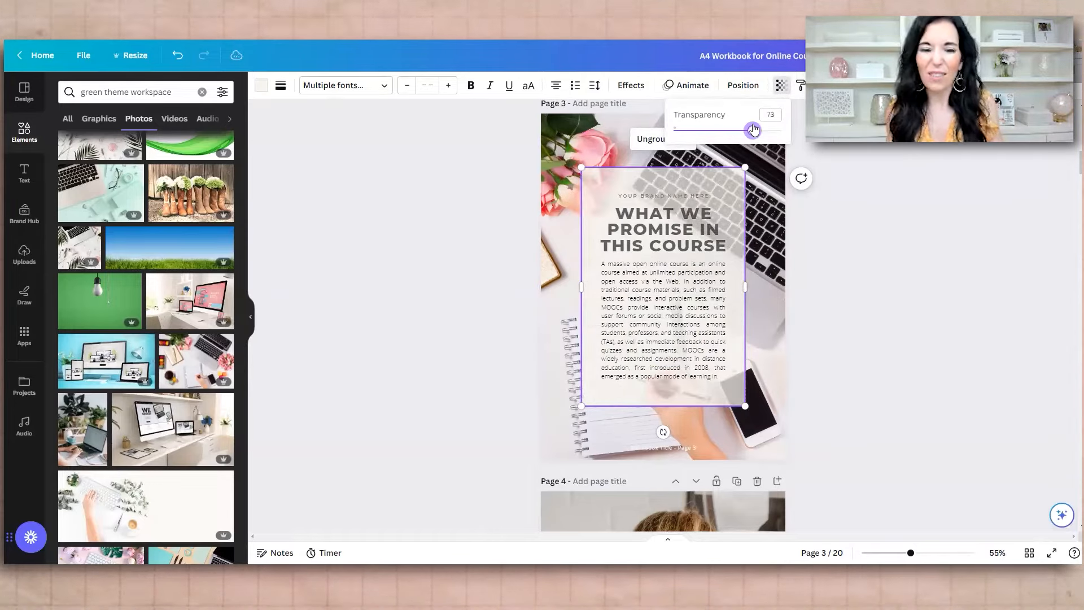
click(473, 219)
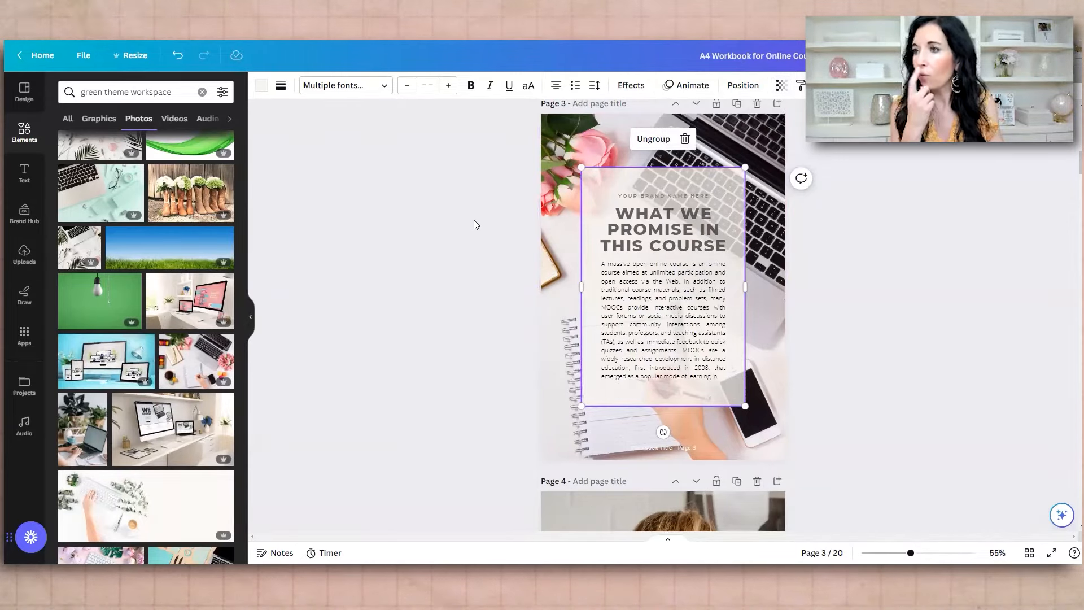
Select the text panel and footer line on page 3 together, and clear the selection.
click(475, 199)
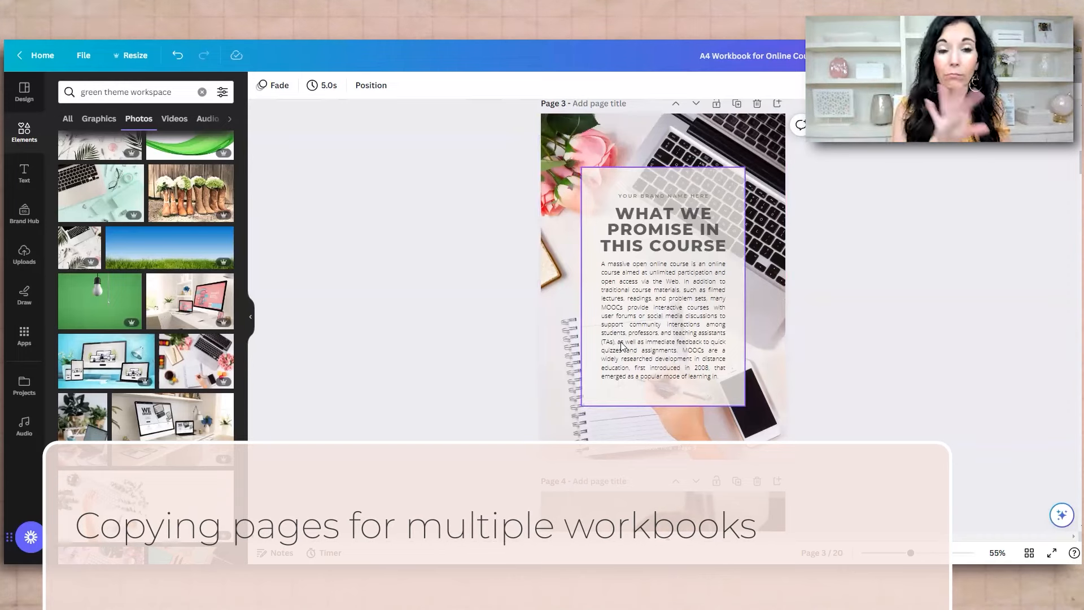
drag(494, 125, 846, 452)
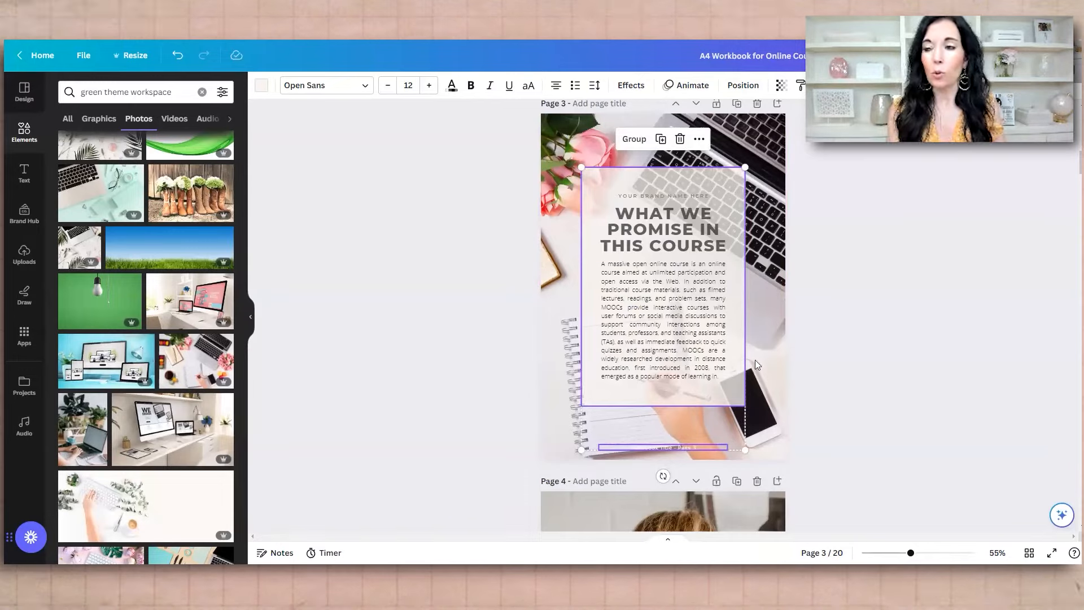
click(872, 358)
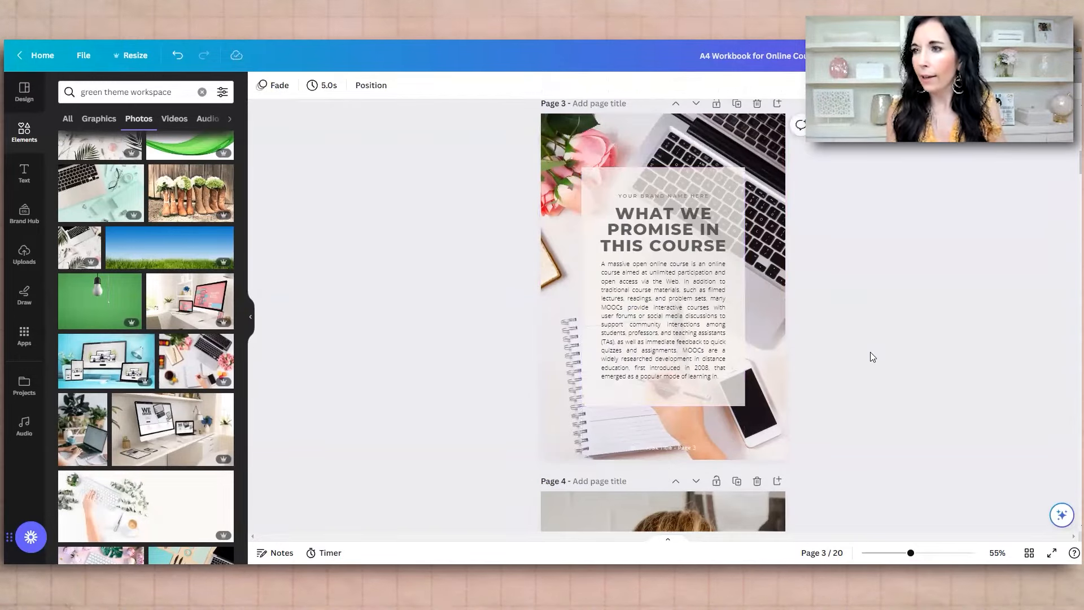
Examine the part boxes and text groups on the Contents page, and review the page layouts through page 9.
scroll(870, 352, down, 10)
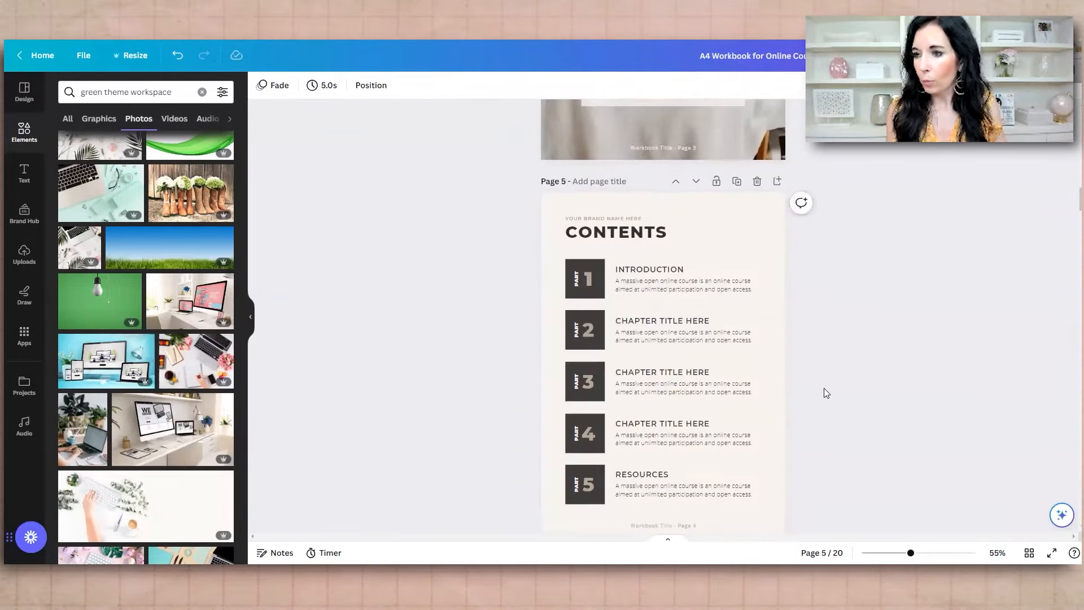
click(594, 295)
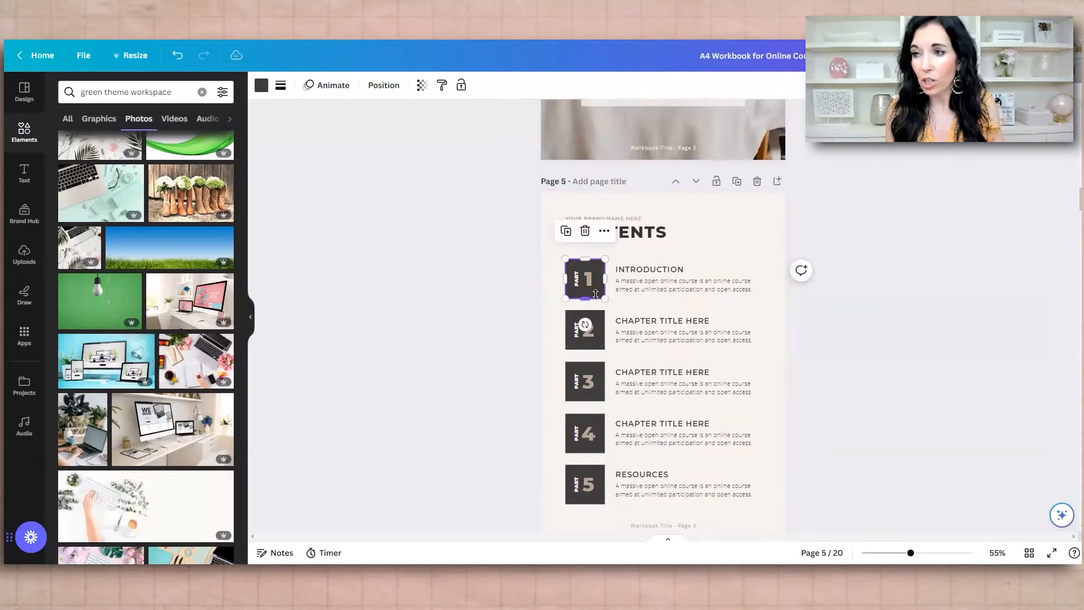
click(659, 280)
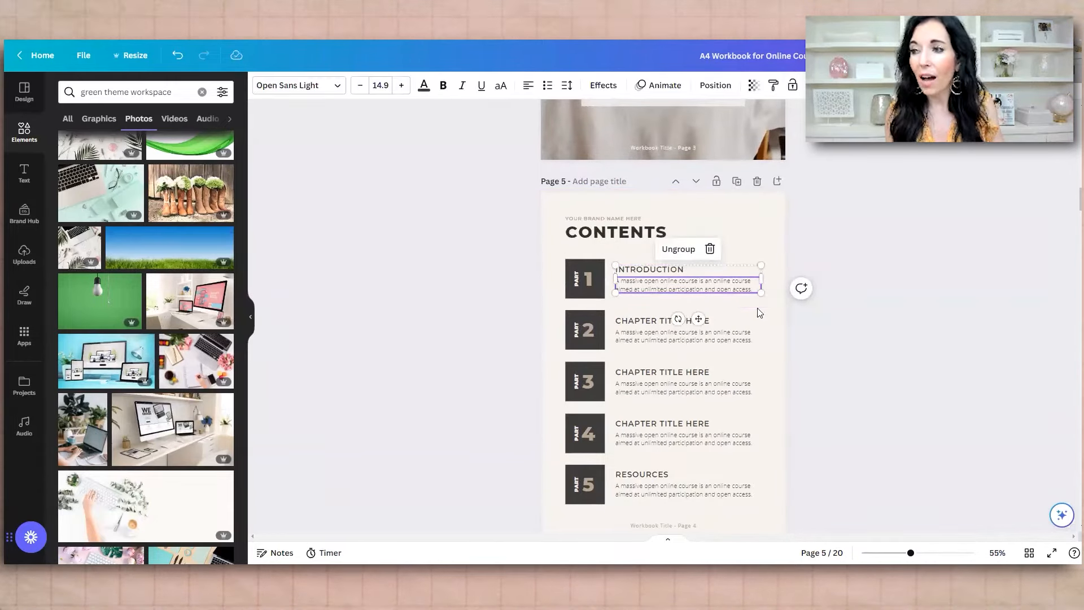
click(813, 371)
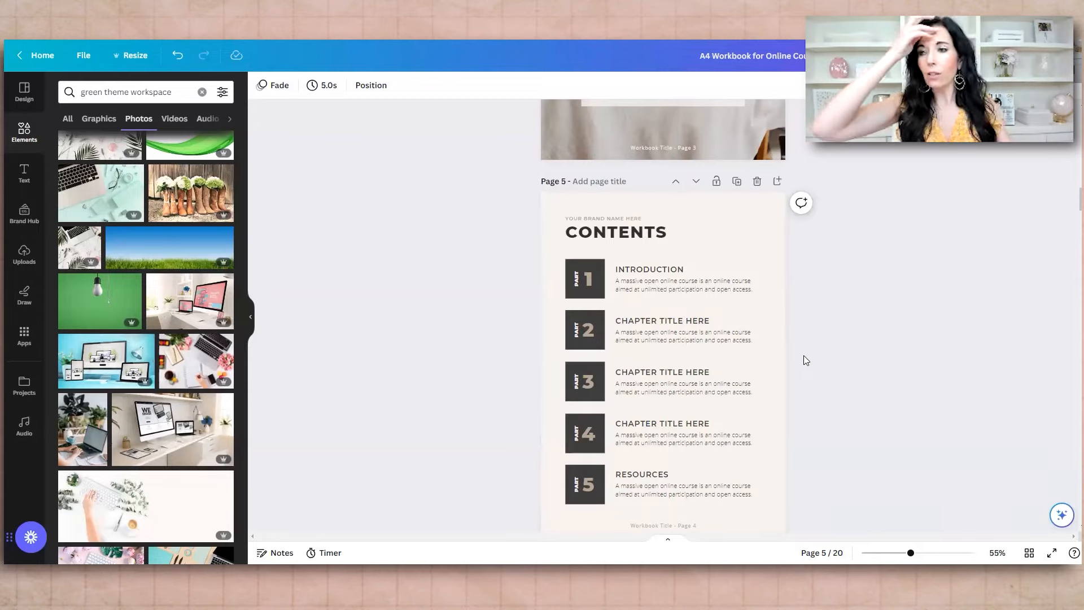
scroll(792, 353, down, 10)
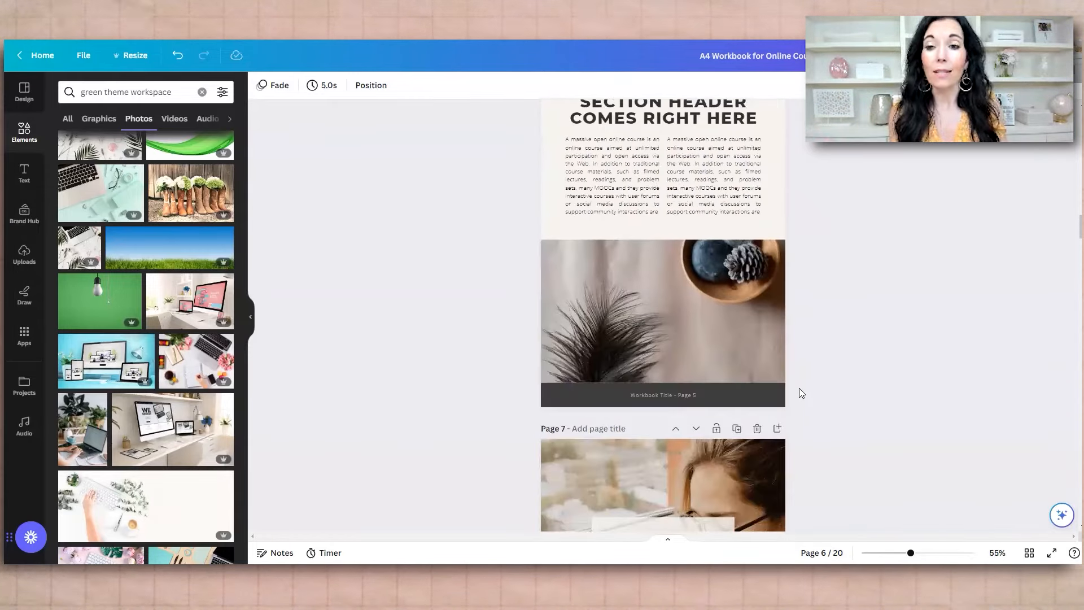
scroll(800, 390, down, 2)
scroll(799, 389, down, 4)
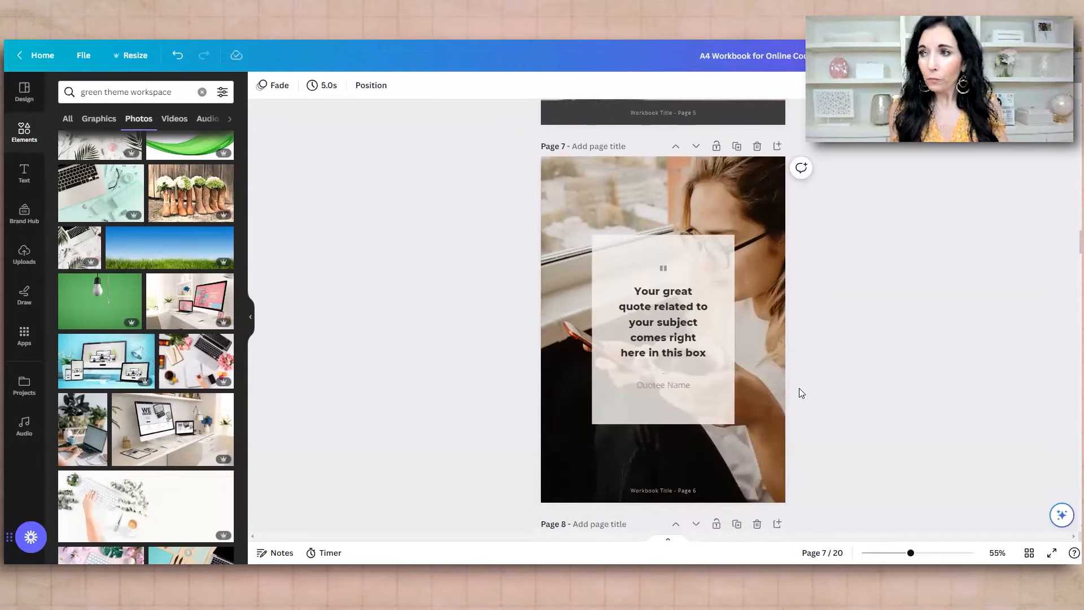
scroll(801, 393, down, 2)
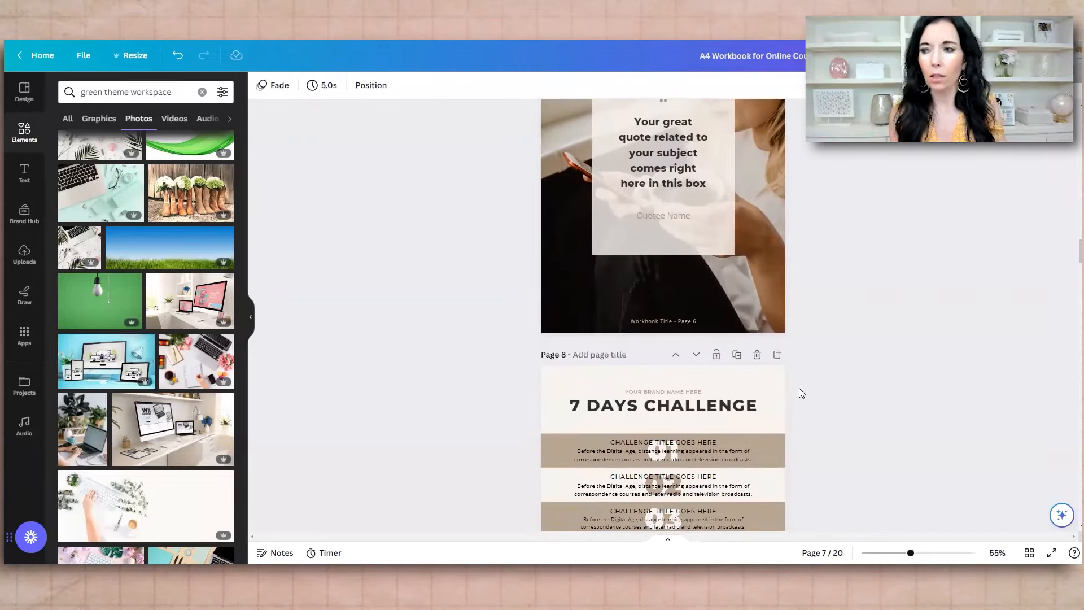
scroll(802, 393, down, 11)
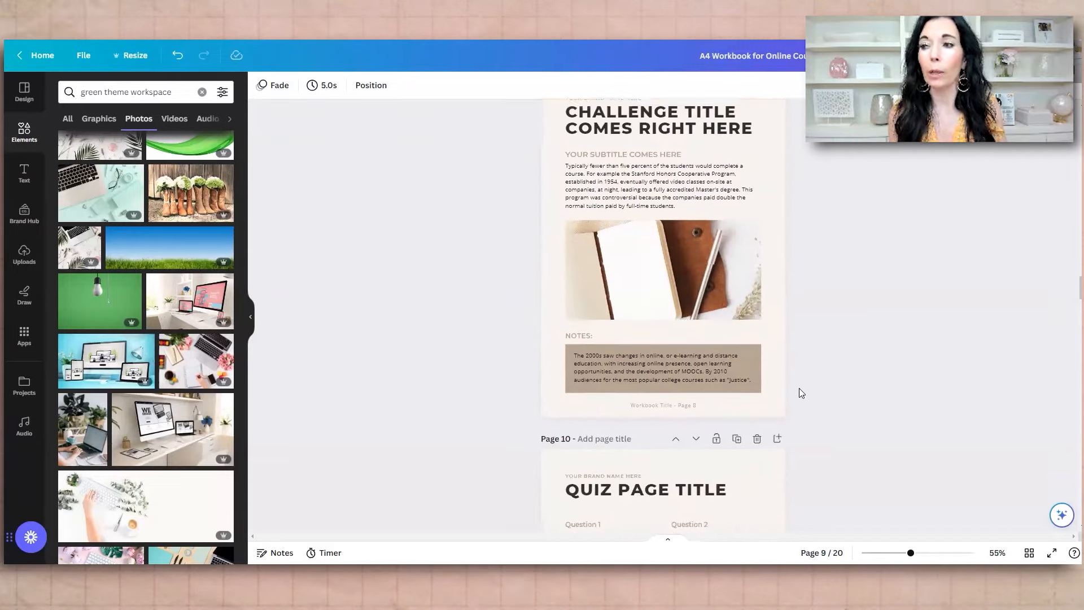
scroll(799, 387, up, 2)
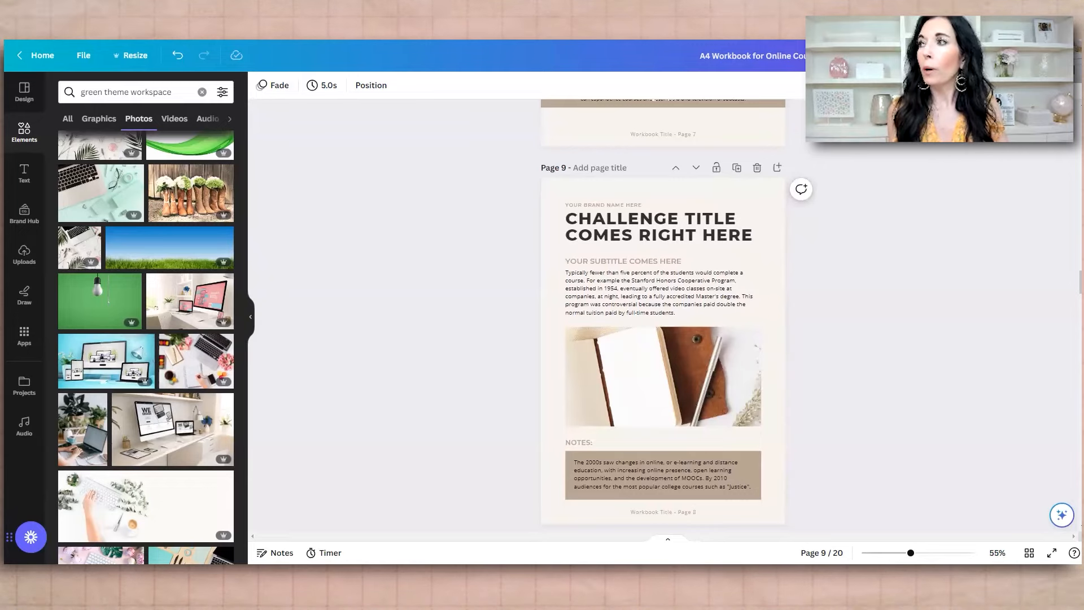
Review the download file types, including PDF Standard and PDF Print, and the file options for saving or copying the design.
click(1050, 56)
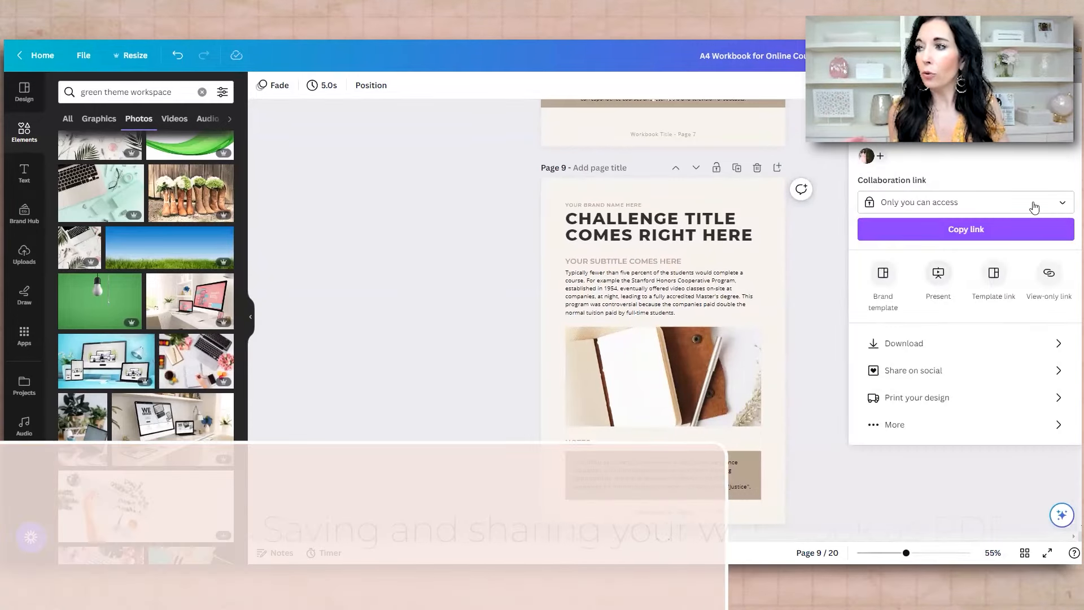
click(901, 344)
click(1001, 143)
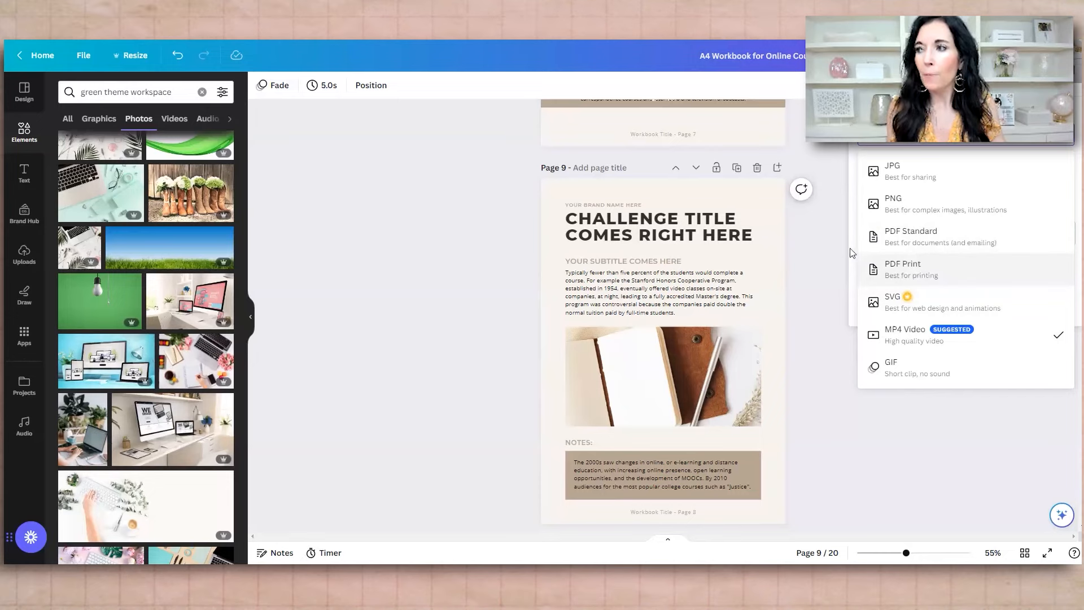
click(475, 150)
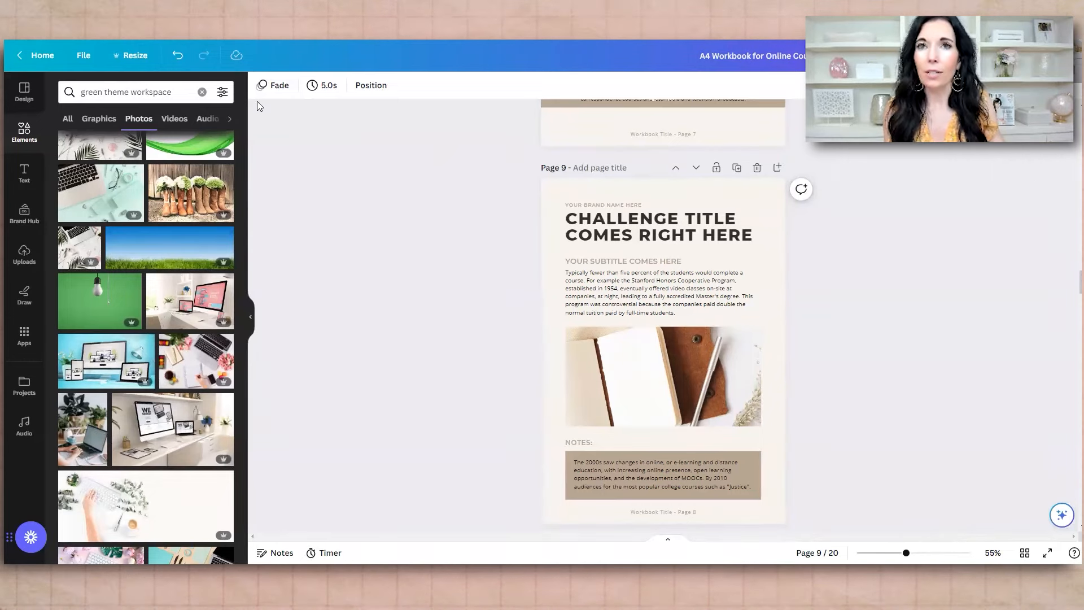
click(83, 57)
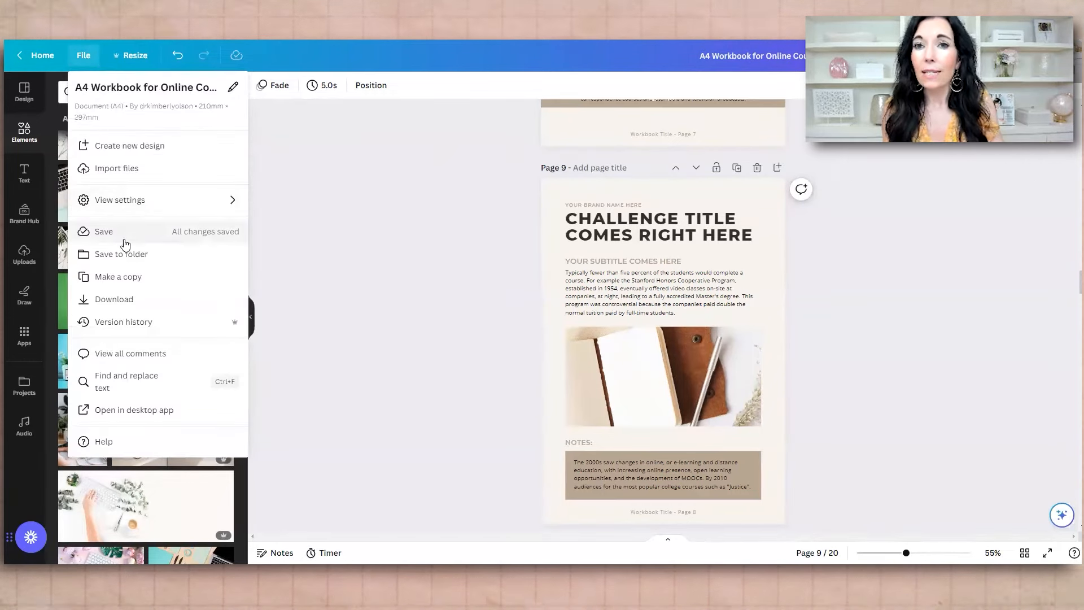
click(325, 230)
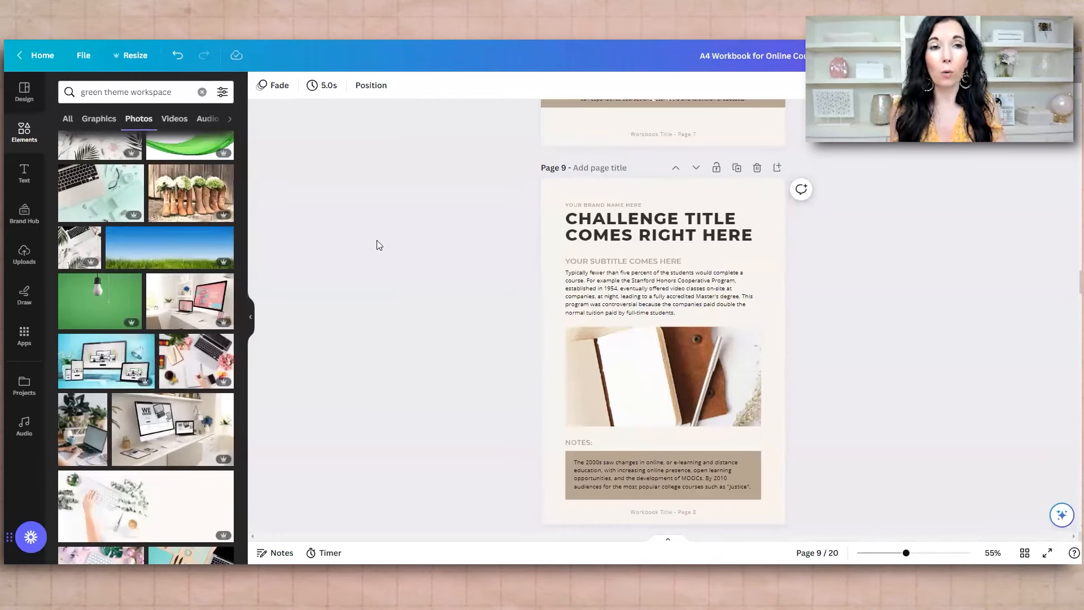
Examine the quiz, checklist and timeline layouts on pages 10 to 12.
scroll(520, 347, down, 5)
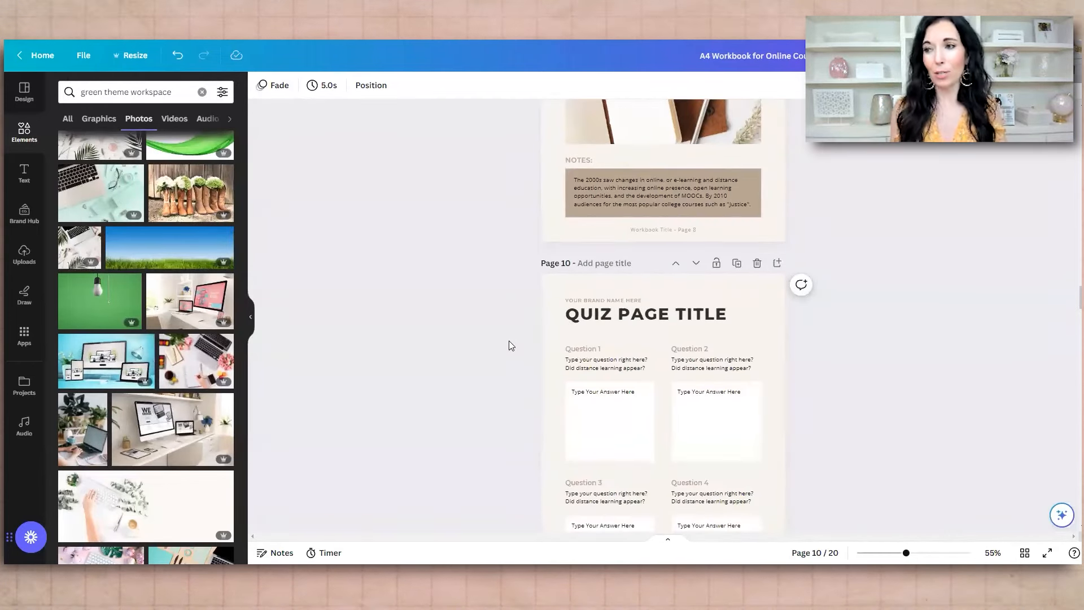
scroll(509, 340, down, 8)
scroll(509, 340, down, 6)
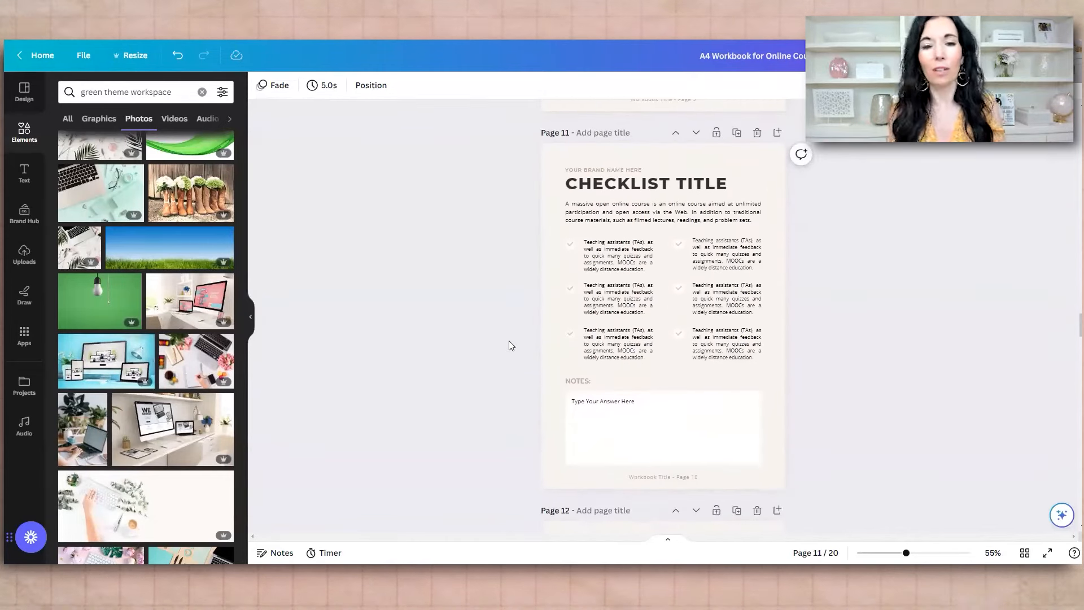
scroll(510, 343, down, 2)
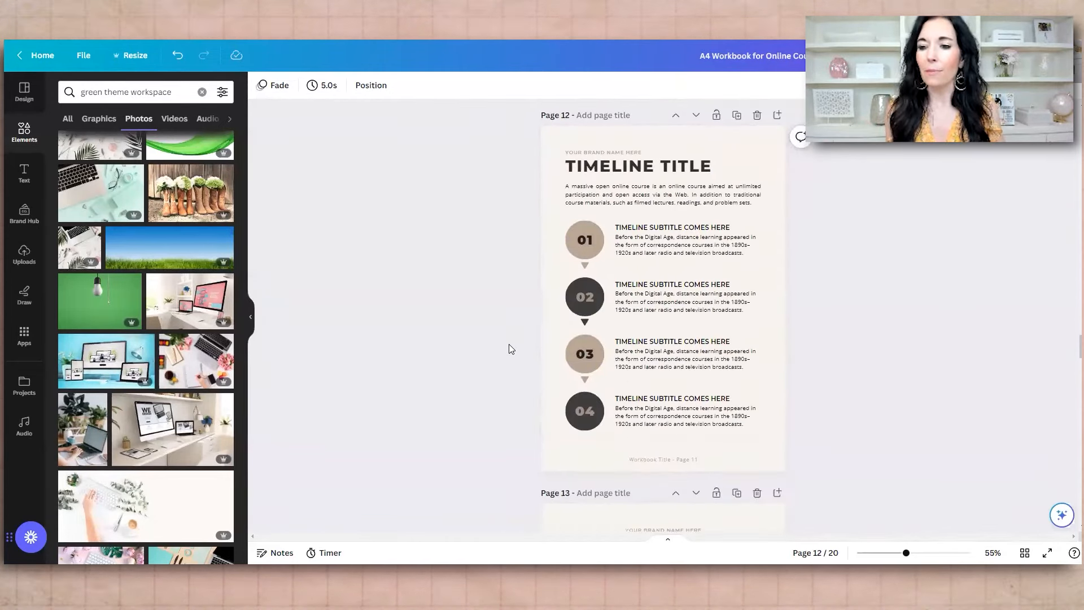